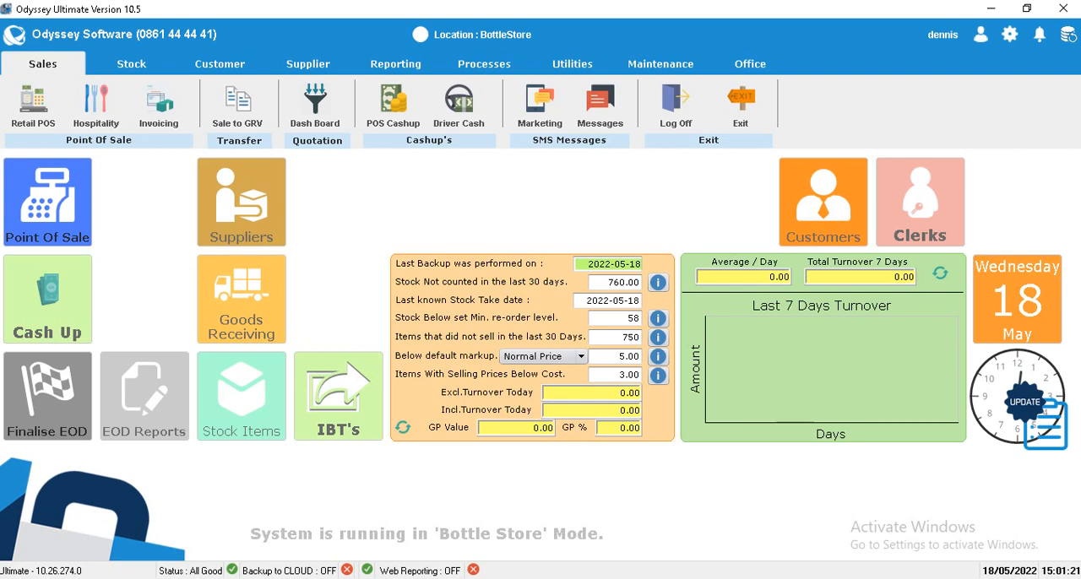
# Step: Open the stock item 1 X Q in the stock editor and save its record, continuing with the same item
pyautogui.click(242, 397)
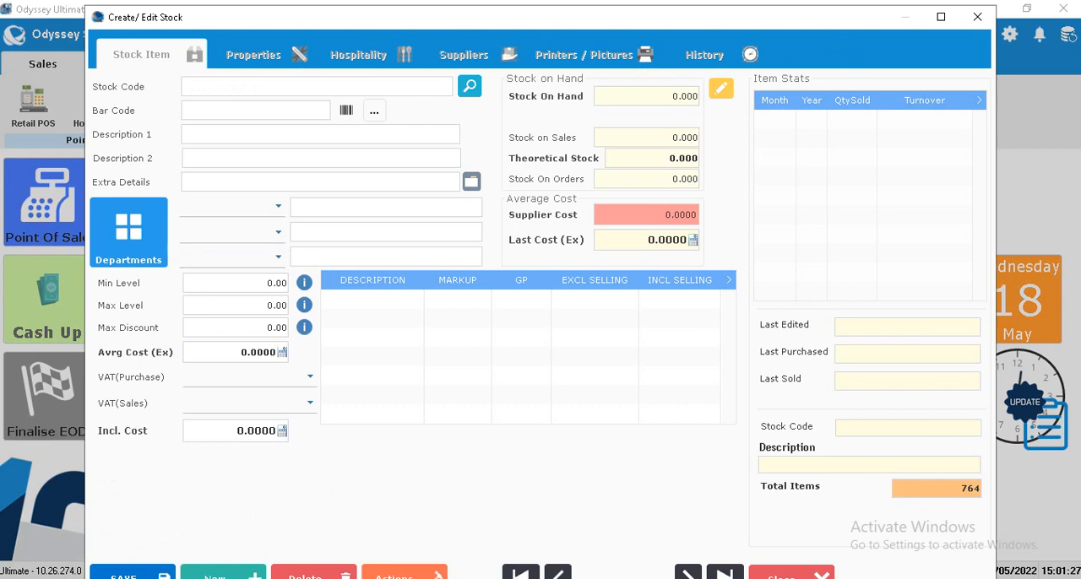
pyautogui.write('1 XQ')
pyautogui.press('BackSpace')
pyautogui.write('Q')
pyautogui.press('Tab')
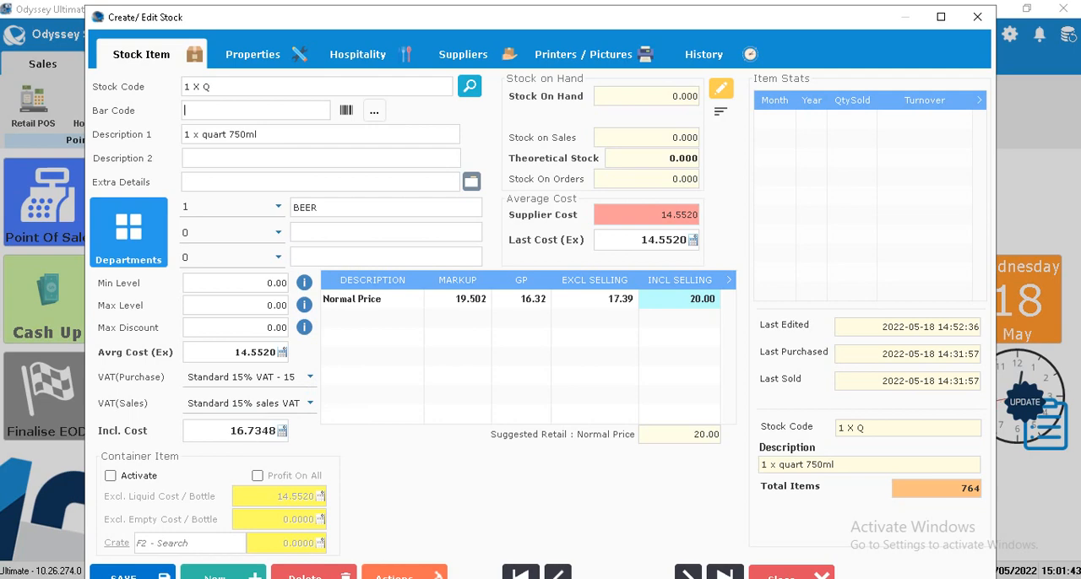
pyautogui.click(132, 575)
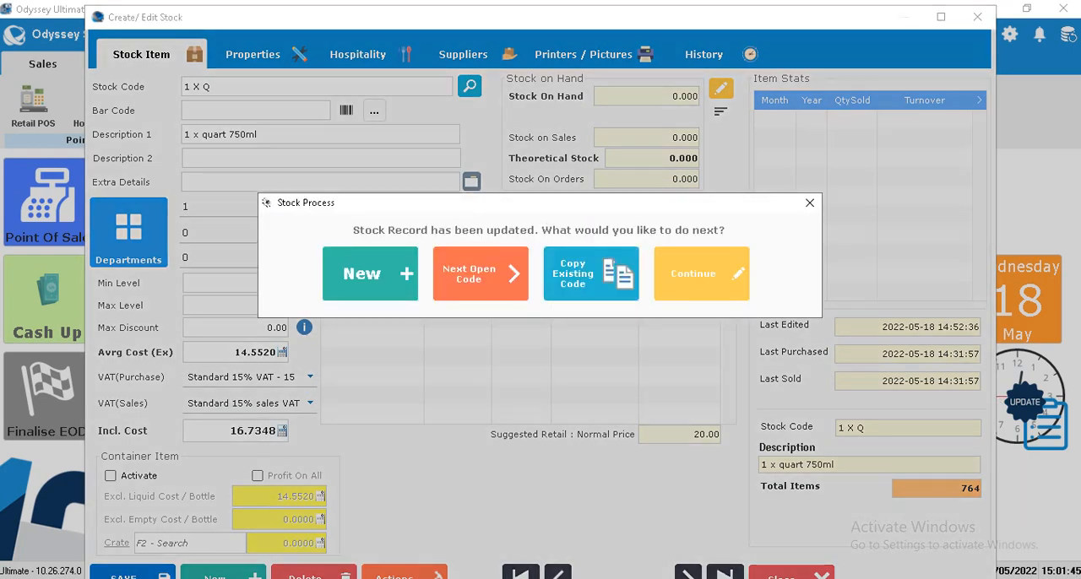
pyautogui.click(701, 273)
# Step: Load the stock record 12 X Q to view its container item settings
pyautogui.click(190, 87)
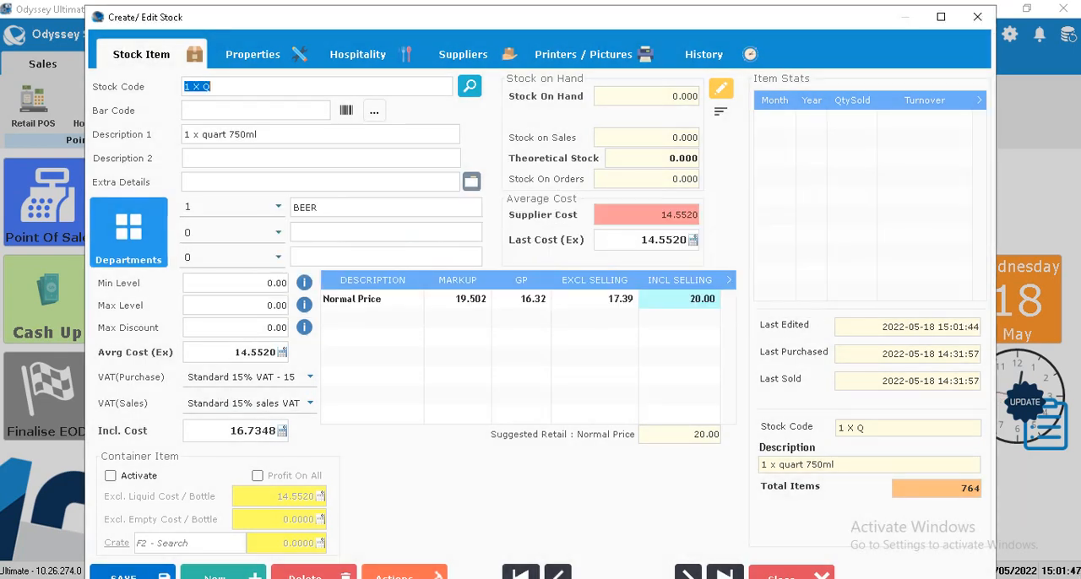
pyautogui.click(191, 87)
pyautogui.write('2')
pyautogui.press('Return')
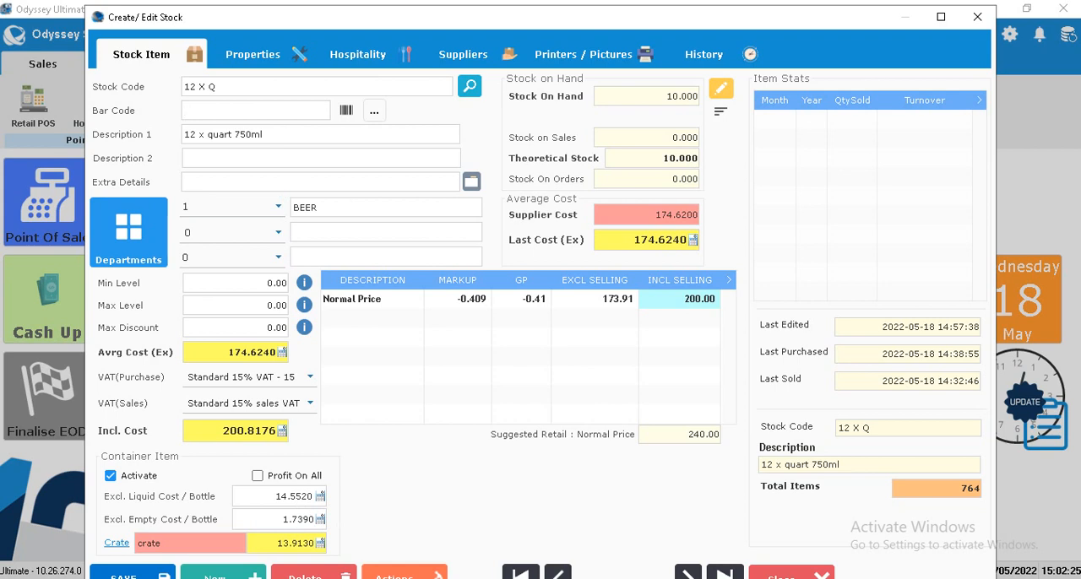
# Step: Load the stock record with code CRATE
pyautogui.click(201, 87)
pyautogui.write('CRATE')
pyautogui.press('Return')
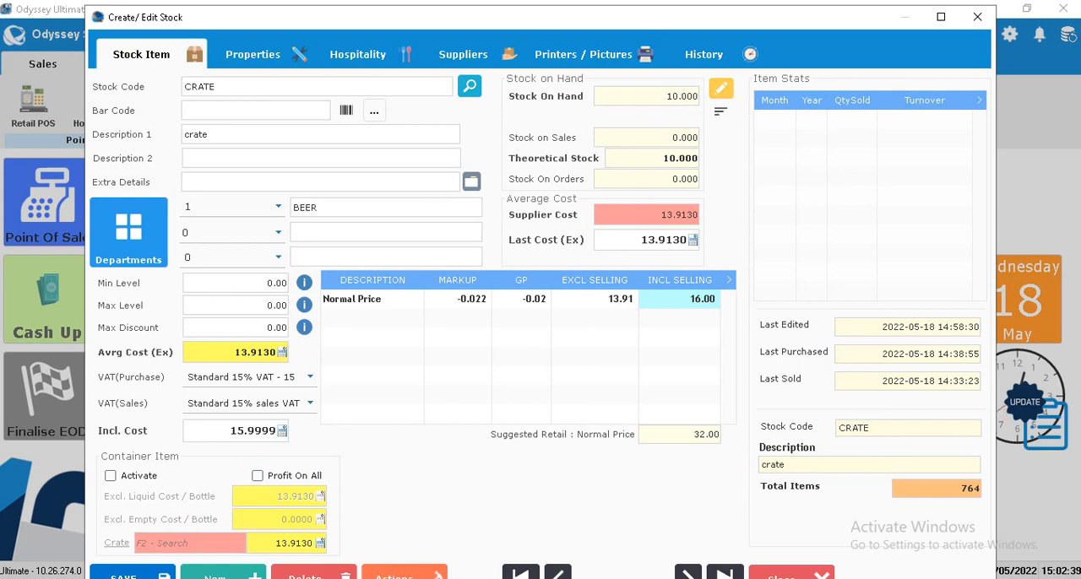
# Step: Review the crate's inclusive selling price and product type properties, and save the record, continuing with the same item
pyautogui.click(692, 299)
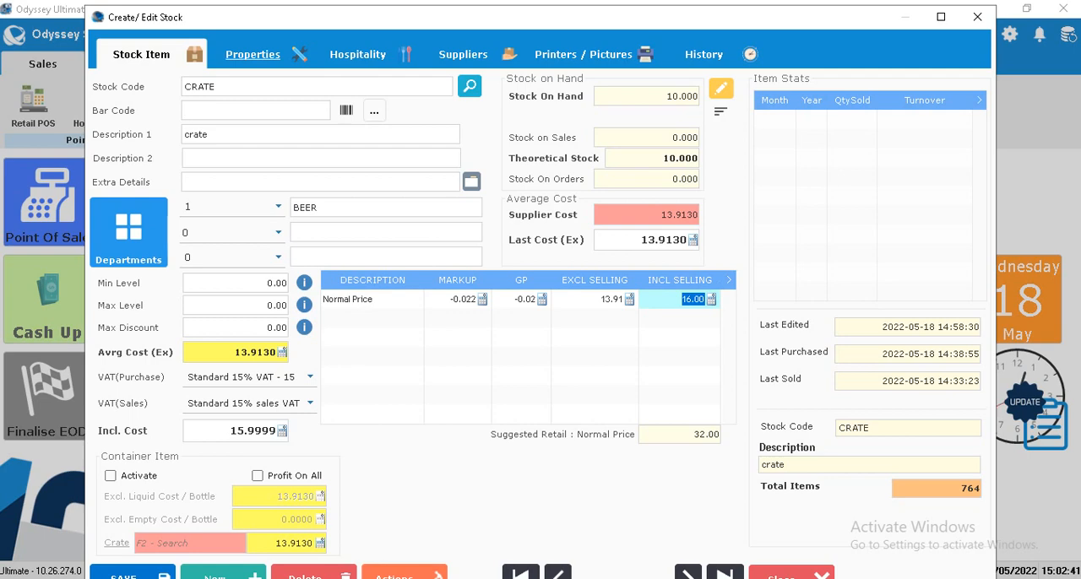
pyautogui.click(253, 54)
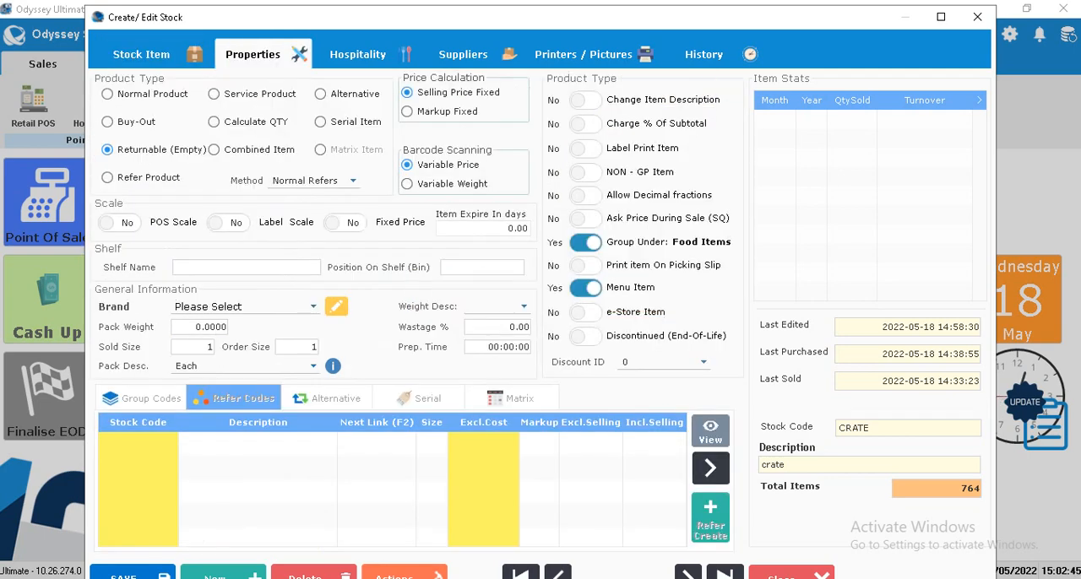
pyautogui.click(133, 574)
pyautogui.click(701, 273)
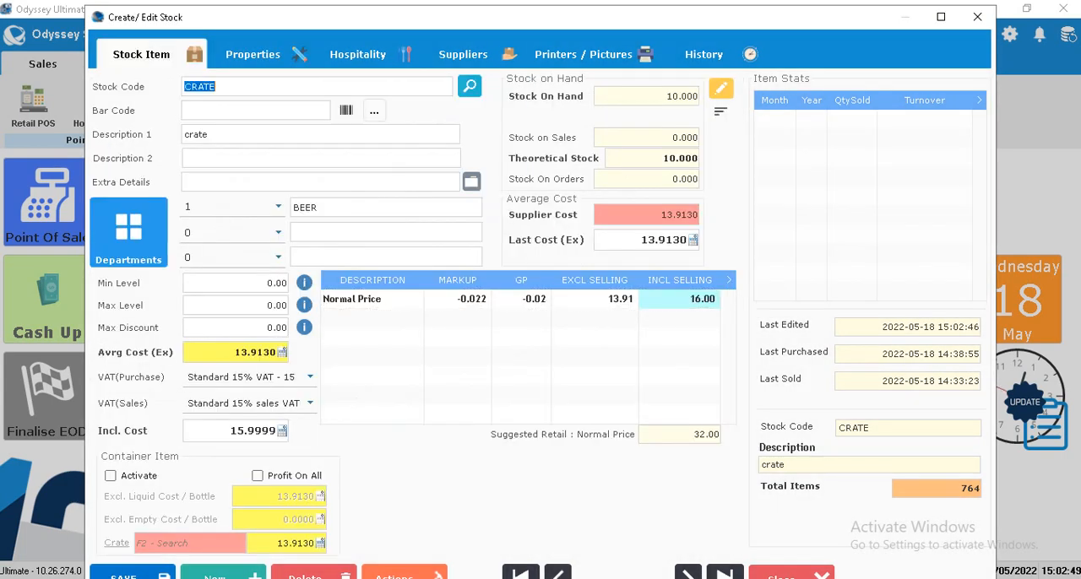
# Step: Load the stock record 1 X Q and open its properties
pyautogui.write('1 X Q')
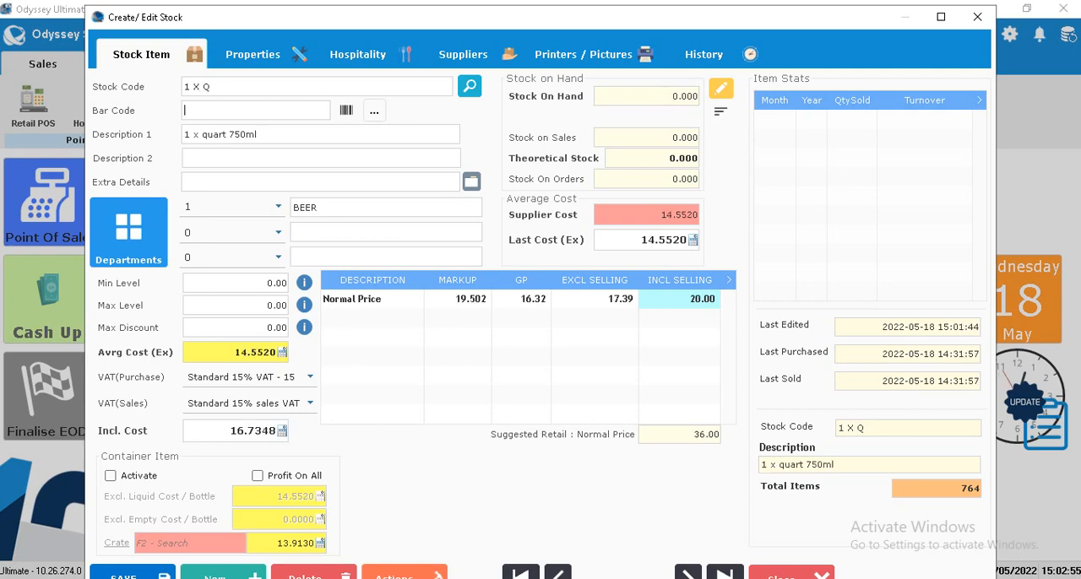
pyautogui.click(252, 54)
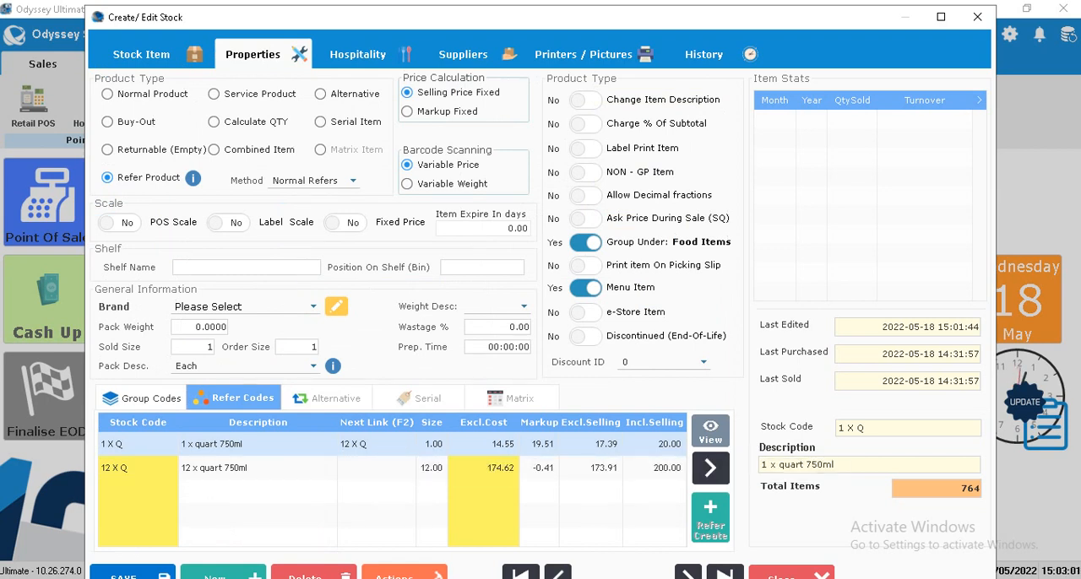
# Step: Set the pack description of 1 X Q to Single after checking its refer link and sizes, and save the record
pyautogui.click(385, 439)
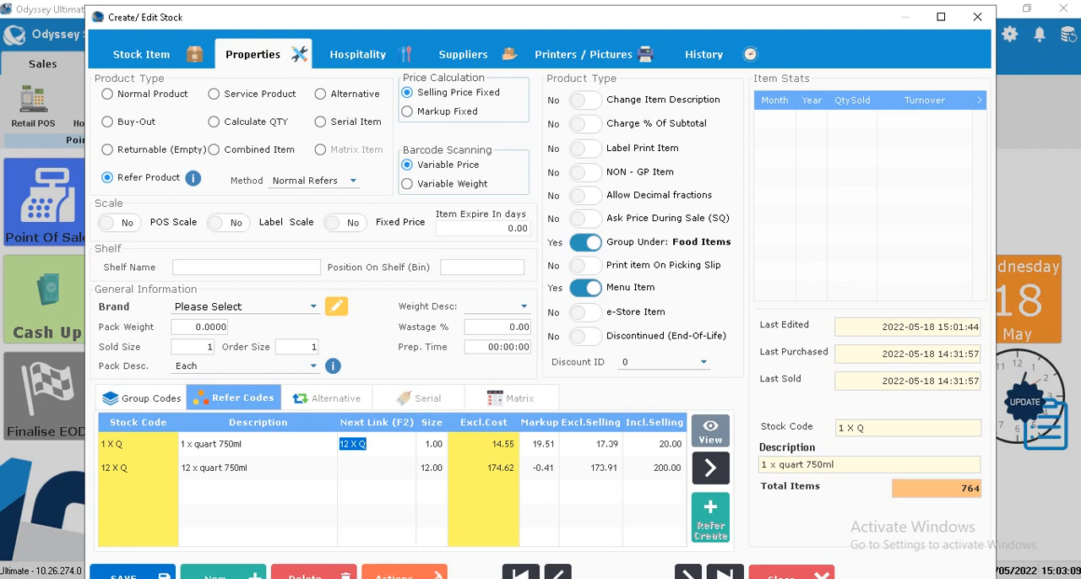
pyautogui.click(259, 444)
pyautogui.click(432, 444)
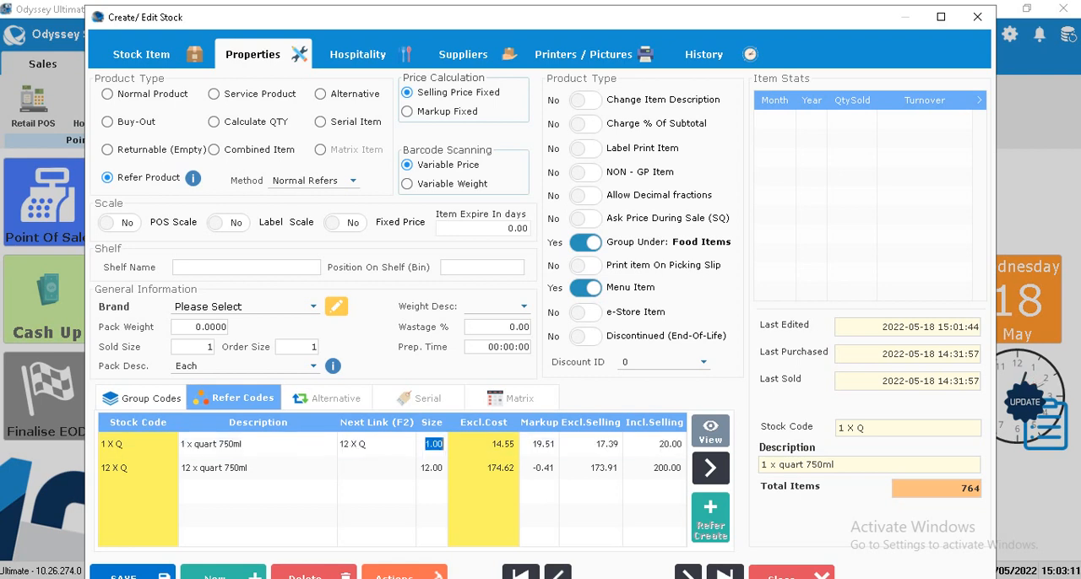
pyautogui.click(299, 347)
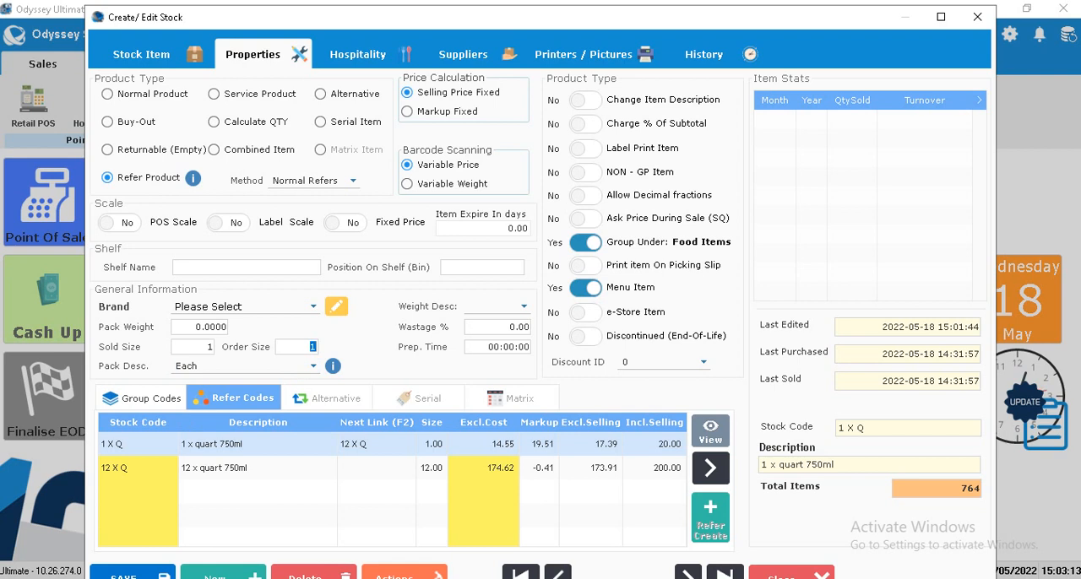
pyautogui.click(194, 347)
pyautogui.click(132, 574)
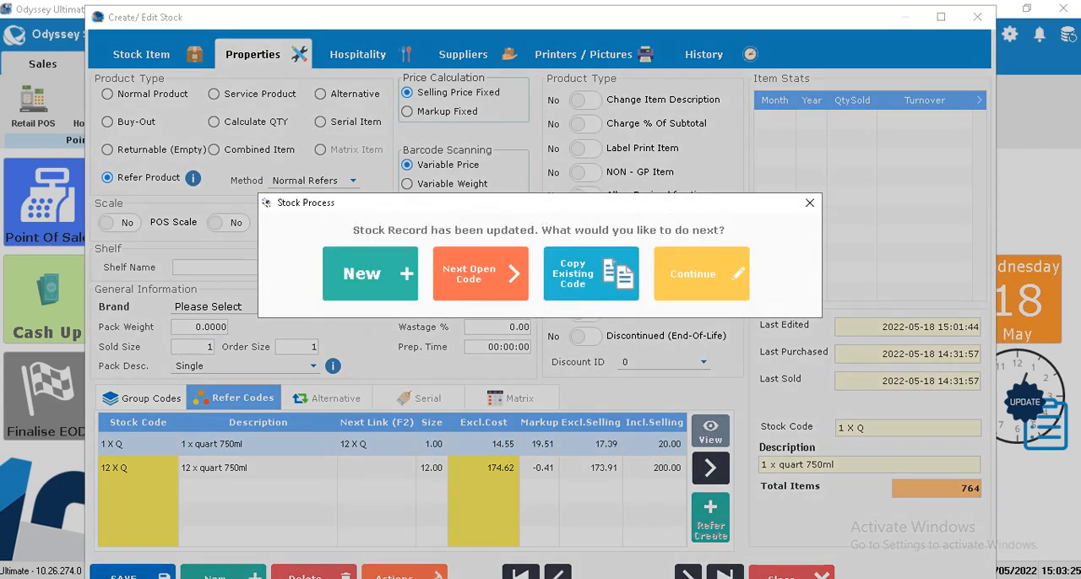
pyautogui.click(692, 274)
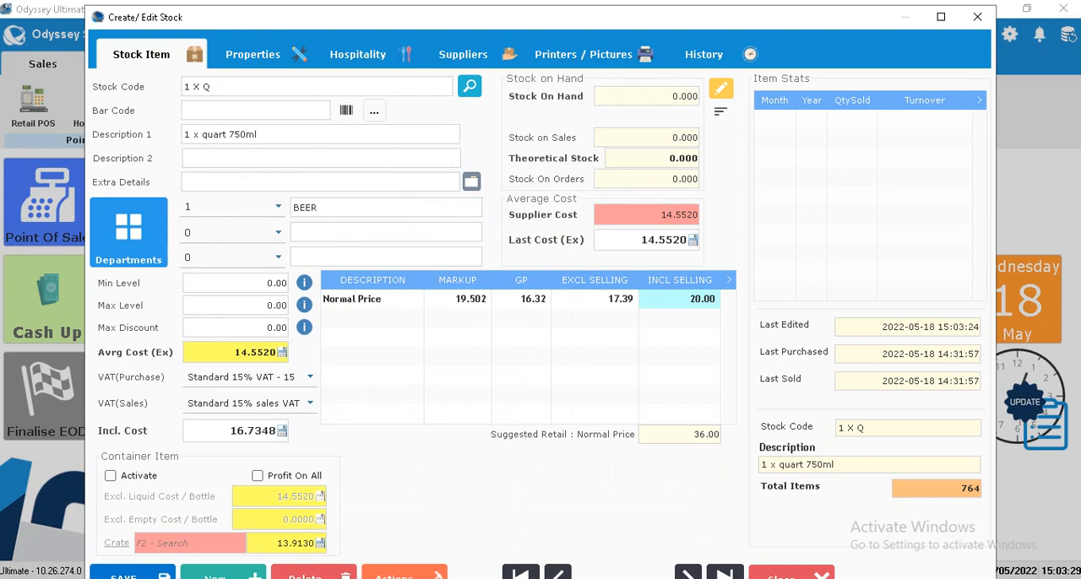
# Step: Load the stock record 12 X Q and open its properties
pyautogui.click(203, 87)
pyautogui.click(190, 87)
pyautogui.write('2')
pyautogui.press('Tab')
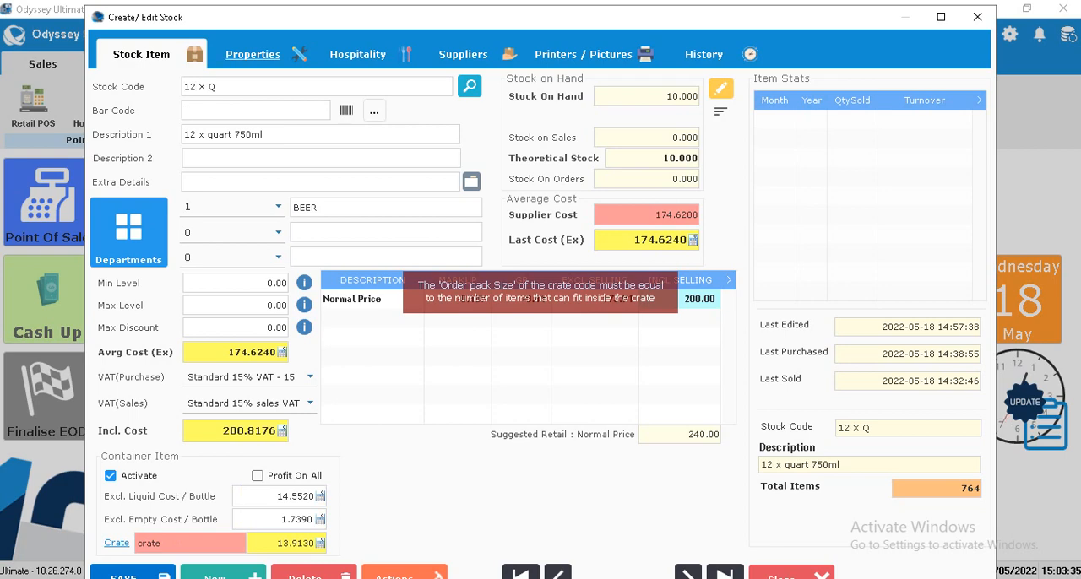
pyautogui.click(253, 54)
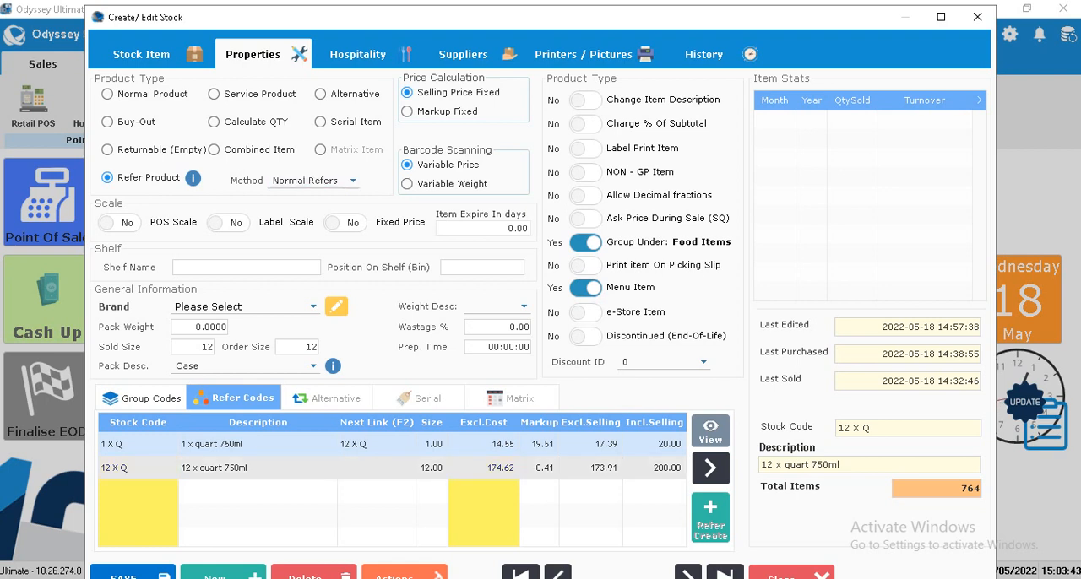
# Step: Check the refer size, order size and sold size of 12 X Q, and save the record
pyautogui.click(254, 468)
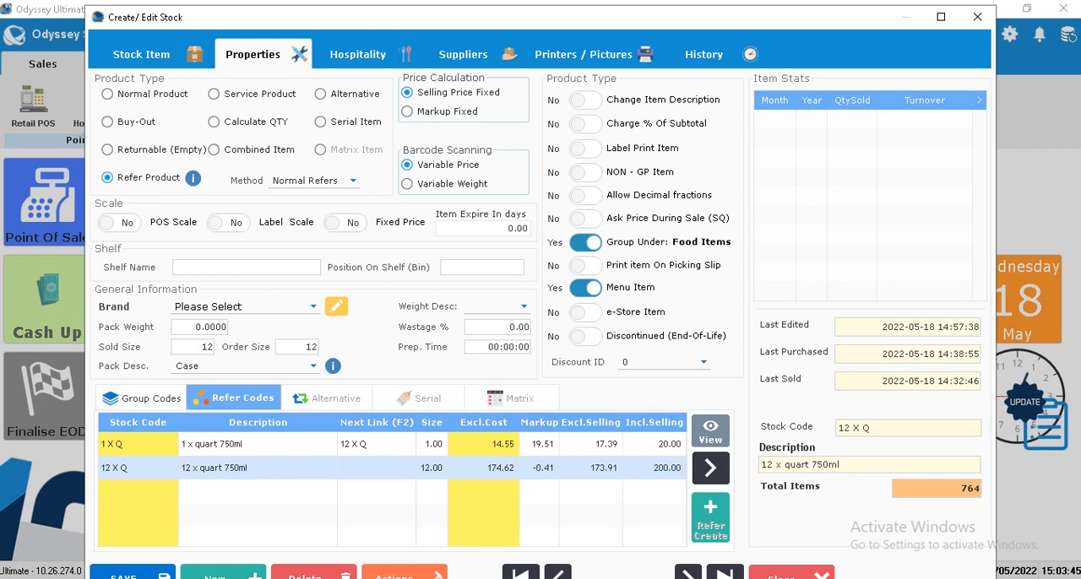
pyautogui.click(431, 468)
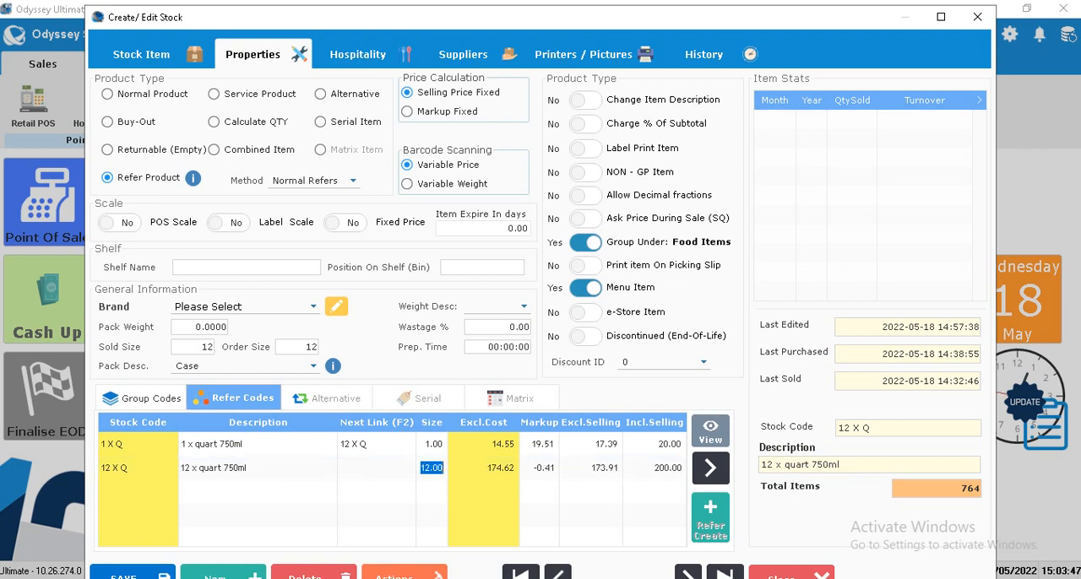
pyautogui.click(298, 347)
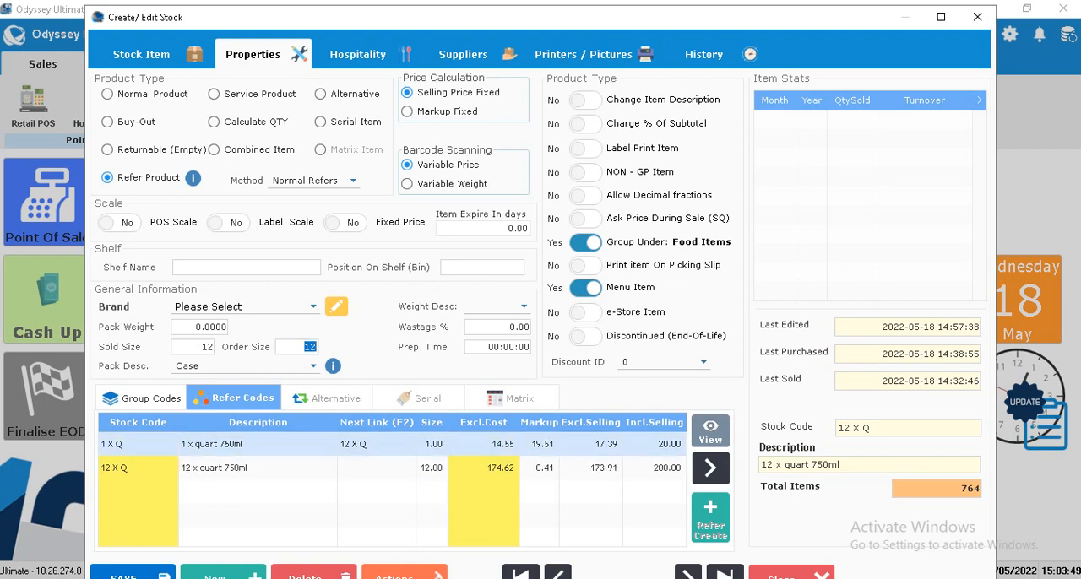
pyautogui.click(192, 346)
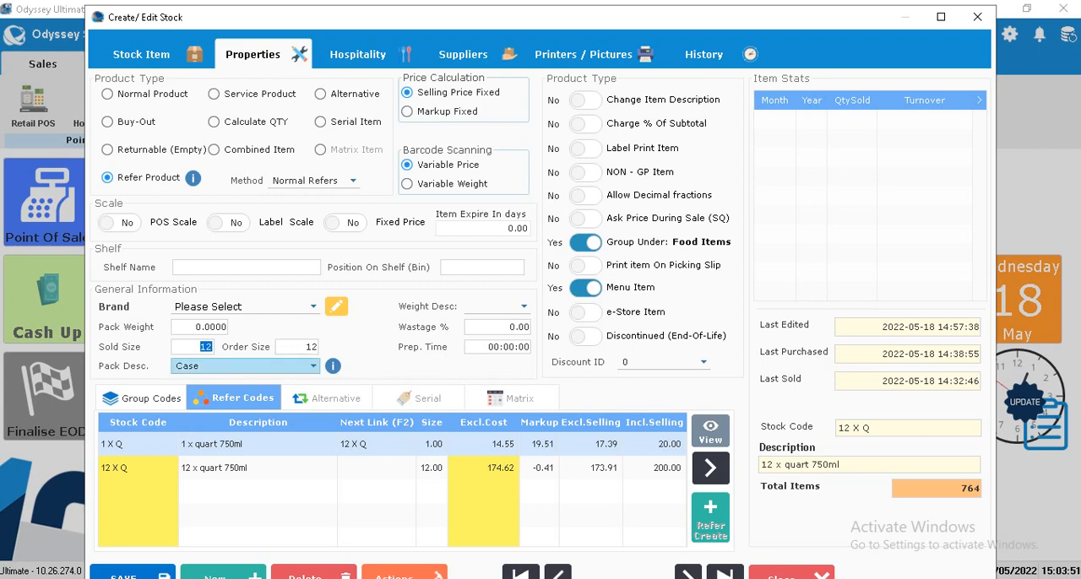
pyautogui.click(127, 575)
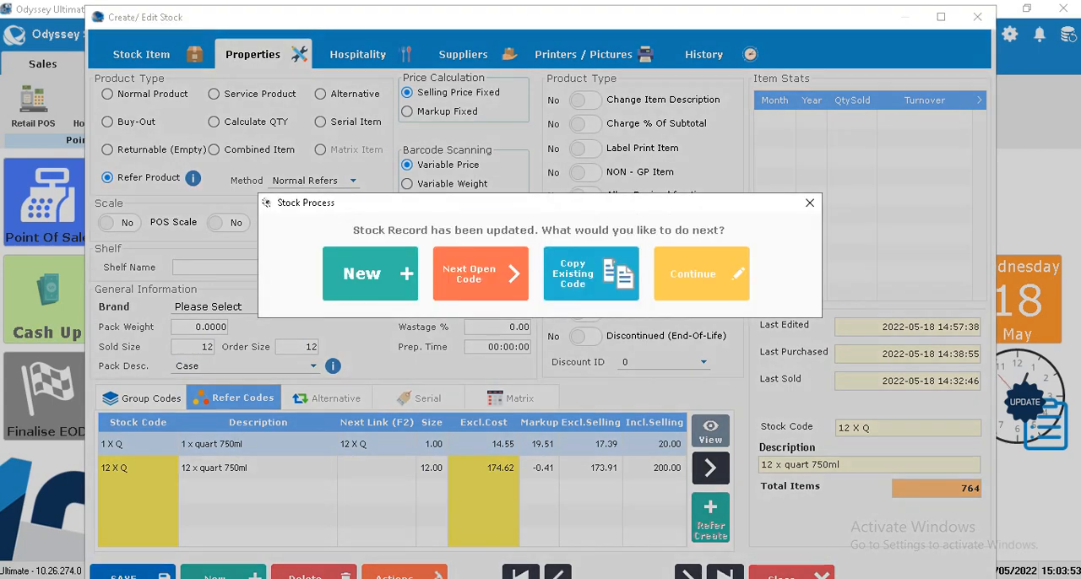
pyautogui.click(700, 273)
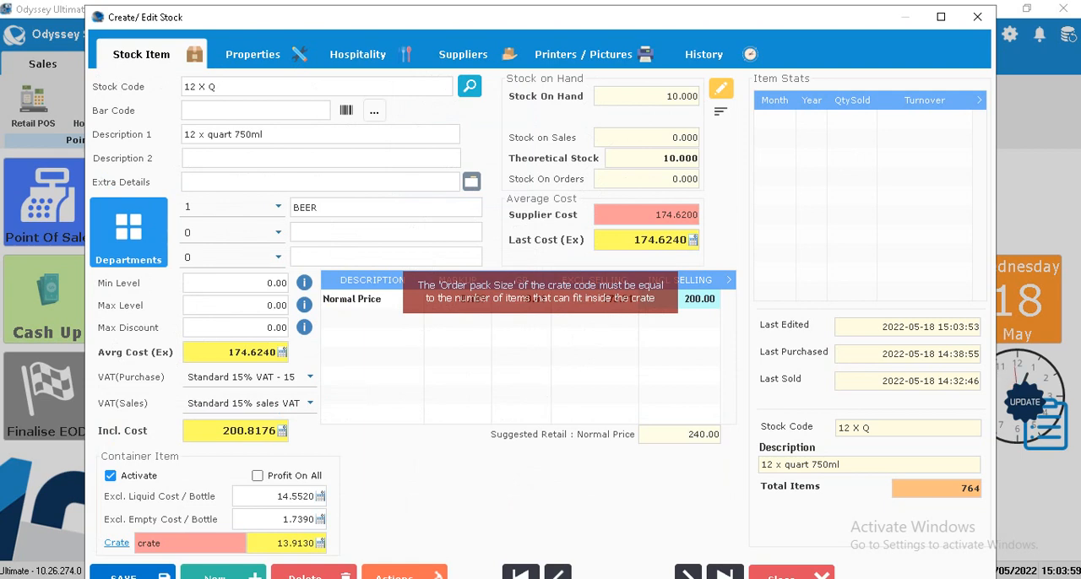
# Step: Review the inclusive selling price of 12 X Q, save the record and close the stock editor
pyautogui.click(692, 299)
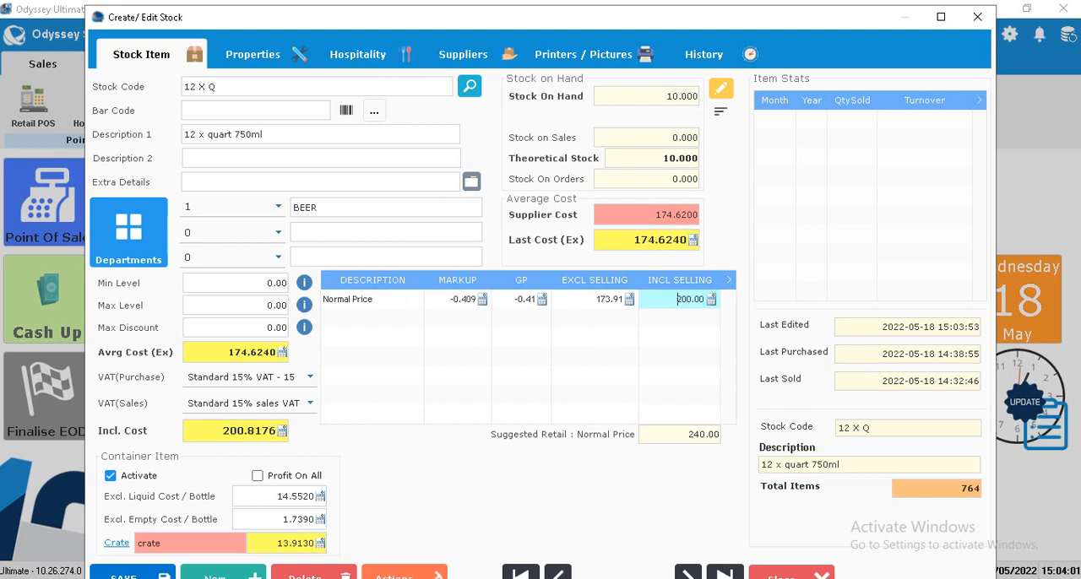
pyautogui.doubleClick(692, 299)
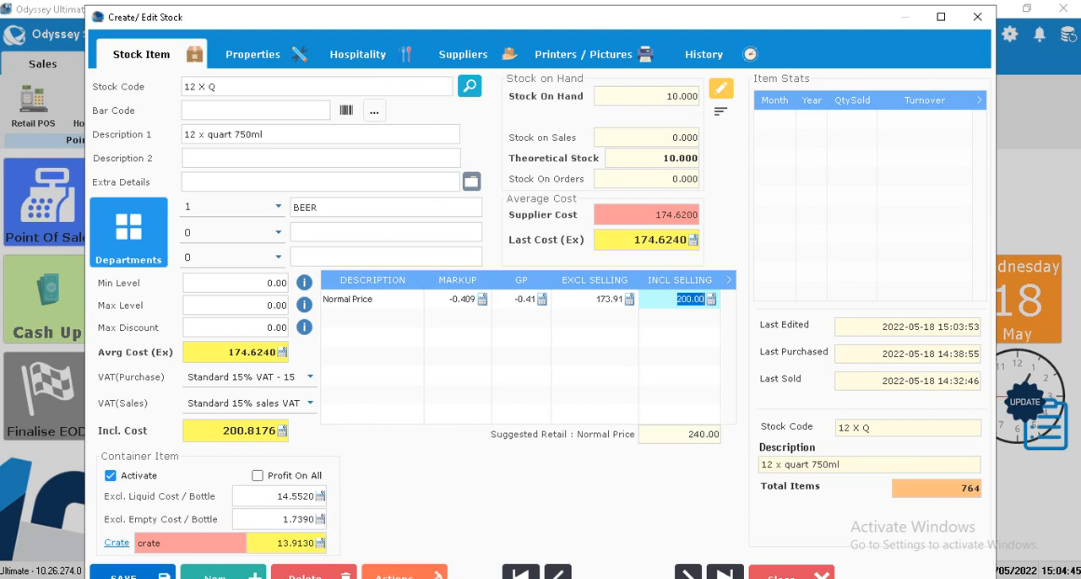
pyautogui.press('Return')
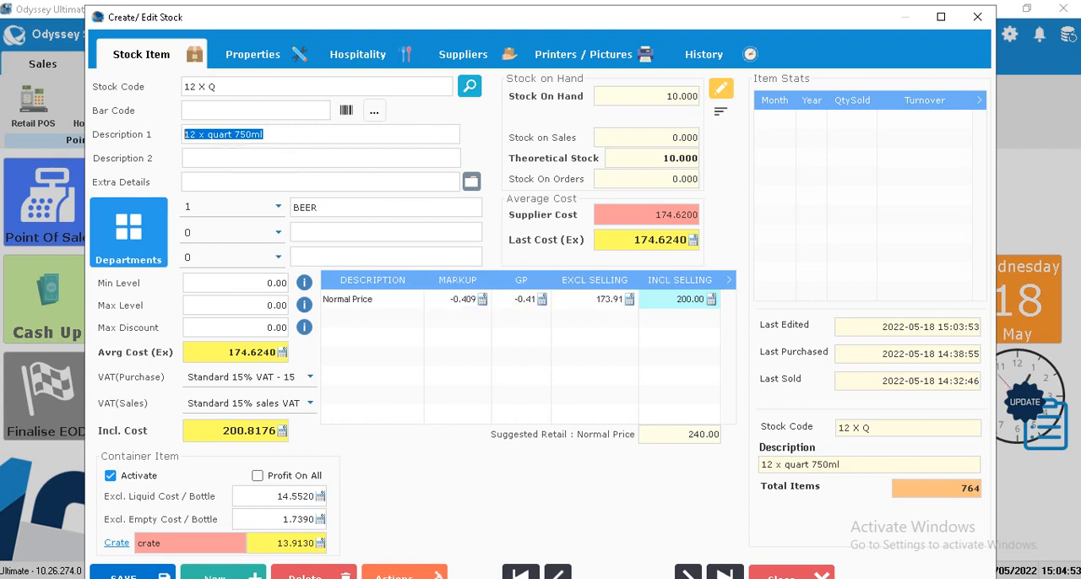
pyautogui.click(132, 573)
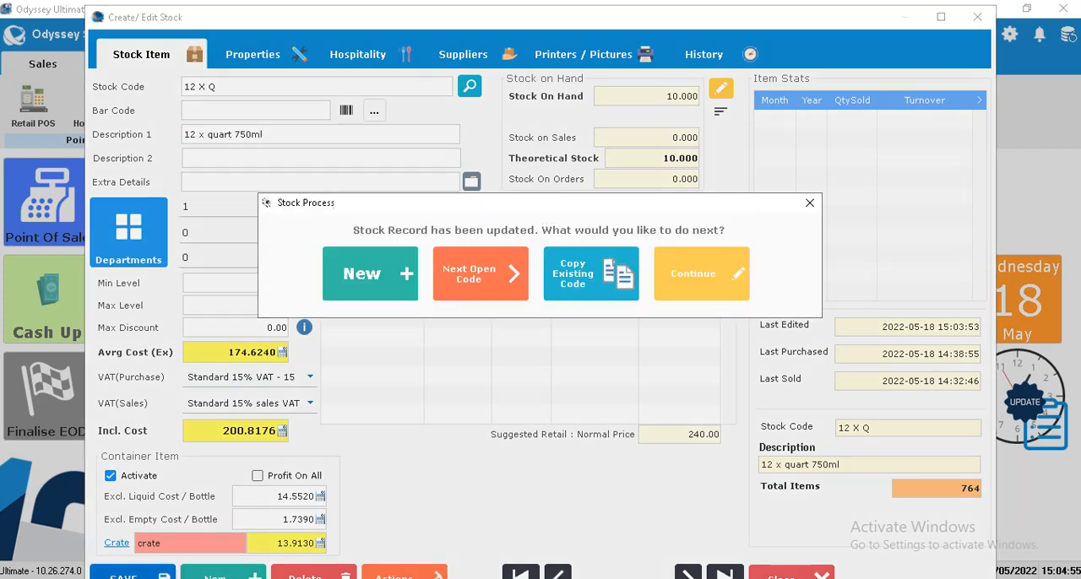
pyautogui.click(702, 273)
pyautogui.click(978, 17)
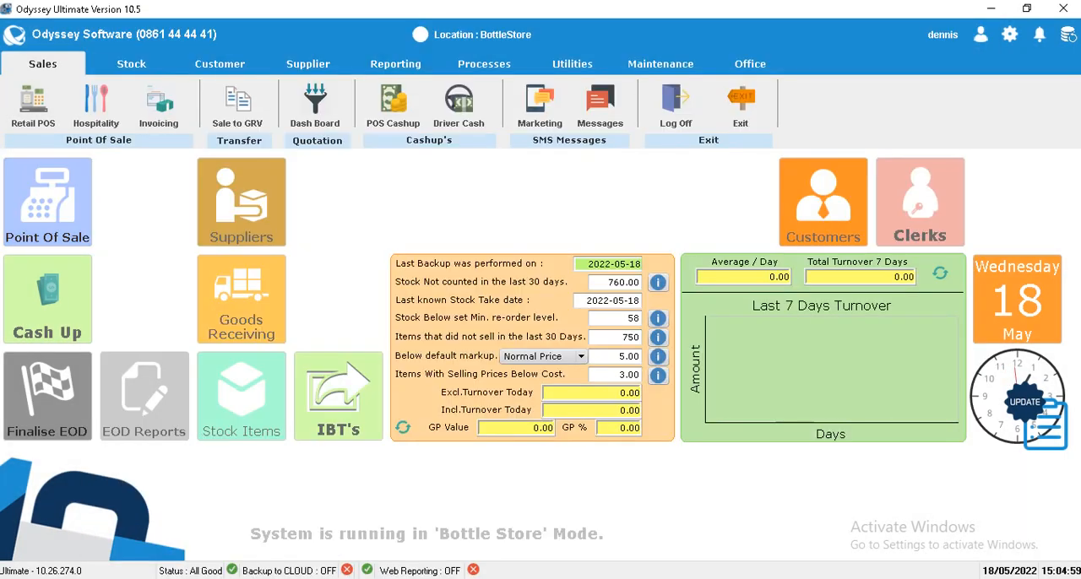
# Step: Open the retail point of sale and log in with the clerk's password
pyautogui.click(47, 203)
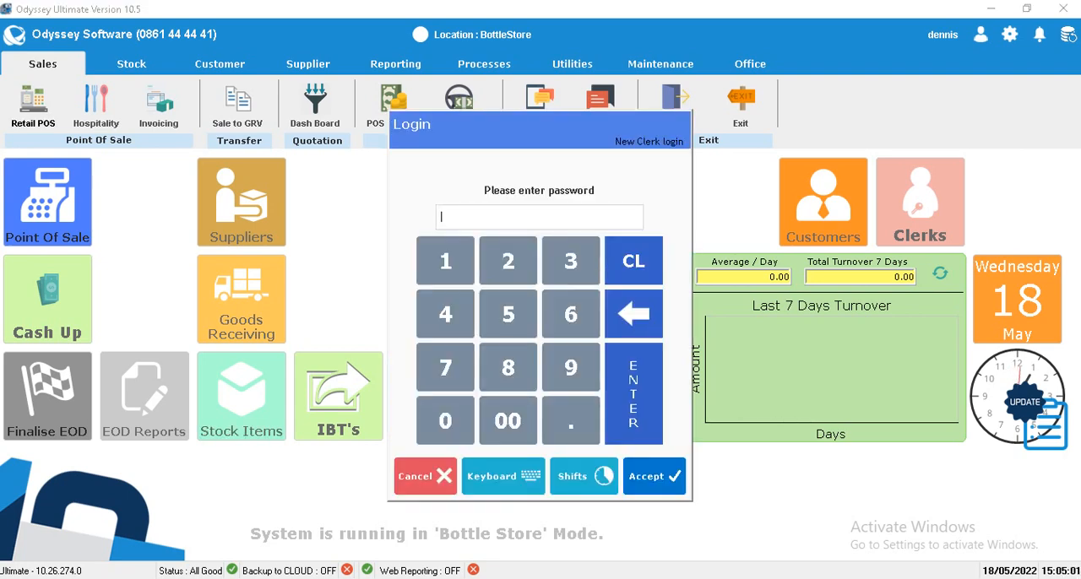
pyautogui.write('••••')
pyautogui.press('Return')
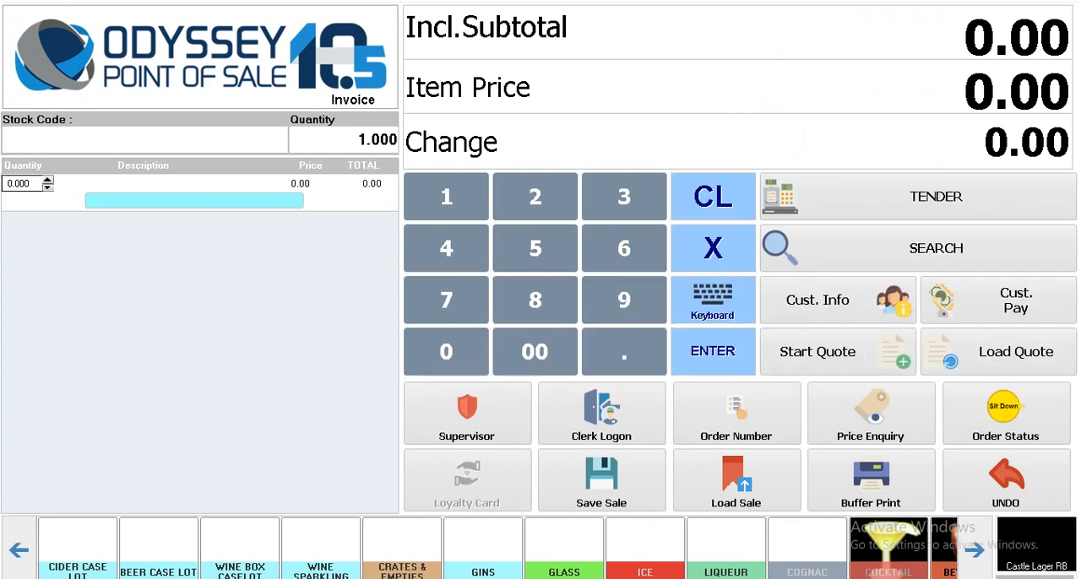
# Step: Add one 12 X Q case to the sale by its stock code
pyautogui.write('12 X Q')
pyautogui.press('Return')
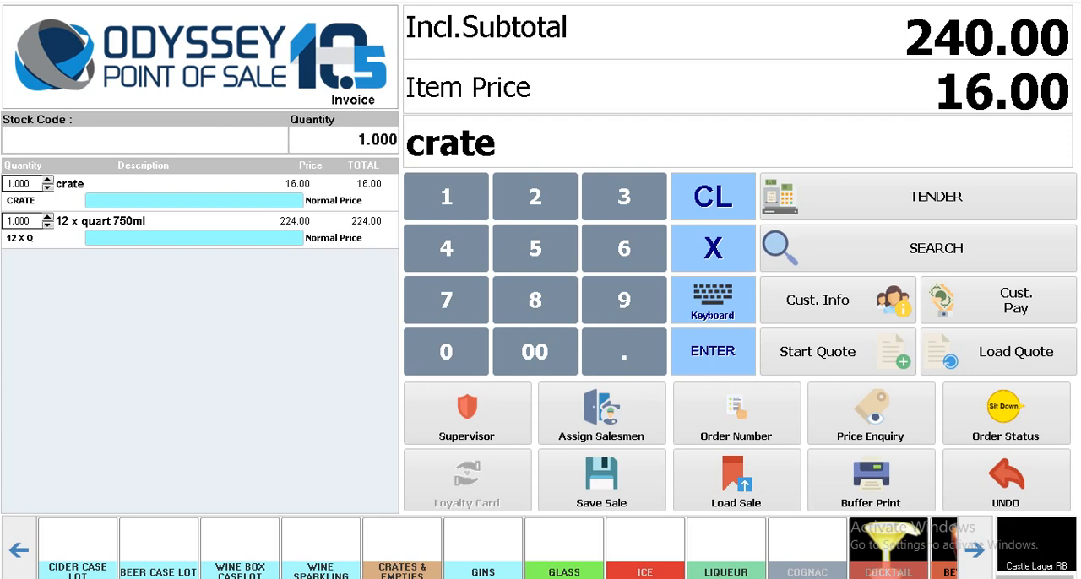
# Step: Check the inclusive subtotal and tender the full sale in cash
pyautogui.moveTo(907, 39); pyautogui.dragTo(1070, 39)
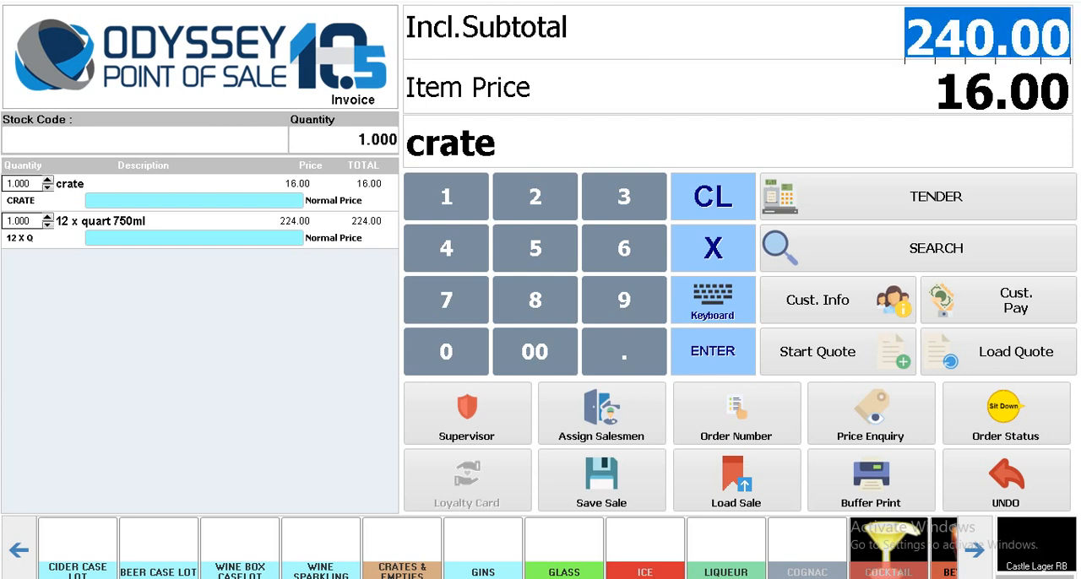
pyautogui.click(935, 196)
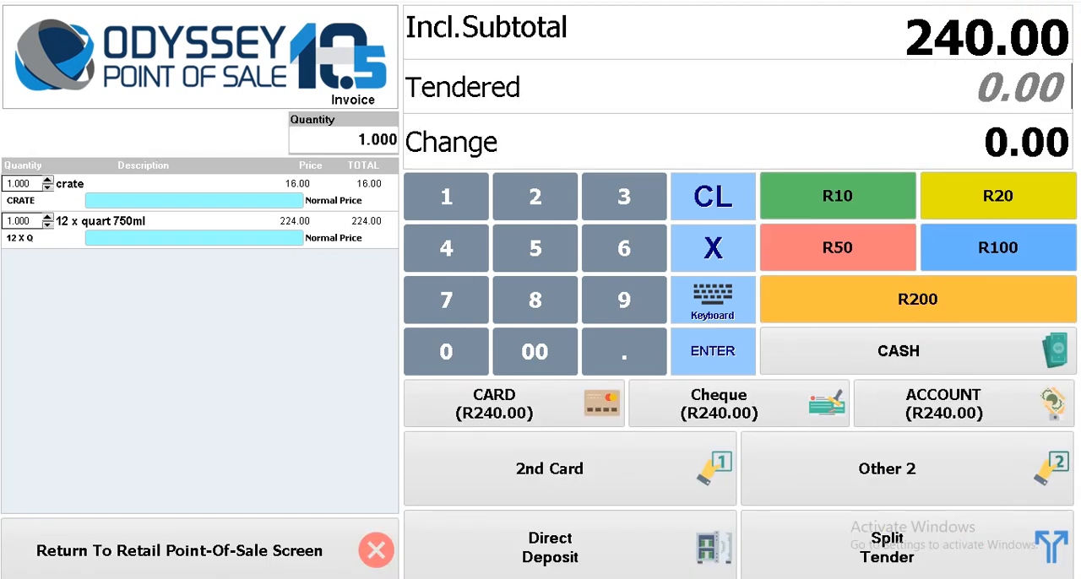
pyautogui.click(918, 352)
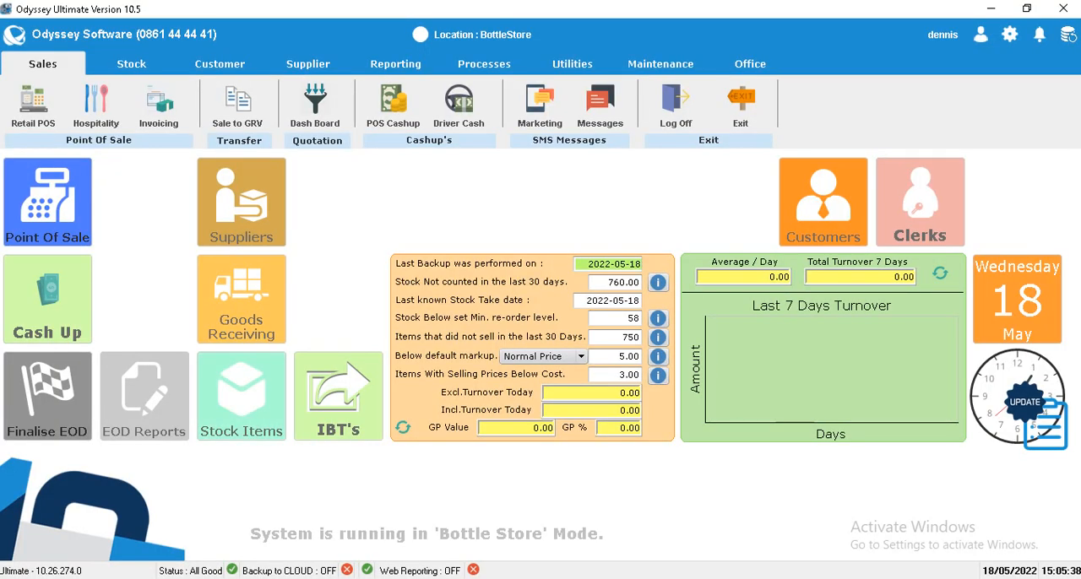
# Step: Open the stock item editor, load 12 X Q and check its stock on hand
pyautogui.click(241, 396)
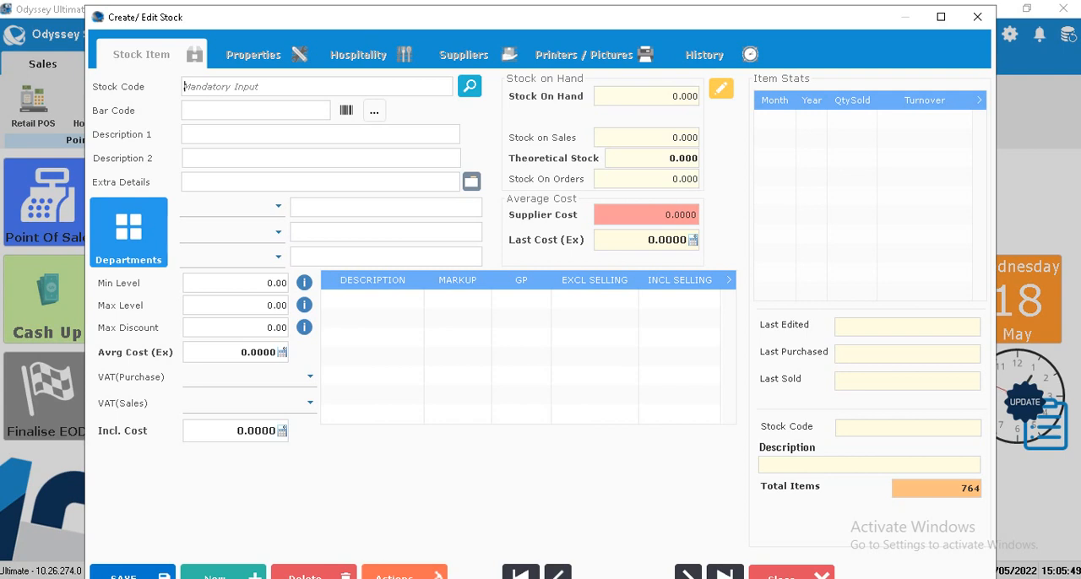
pyautogui.write('12 X Q')
pyautogui.press('Tab')
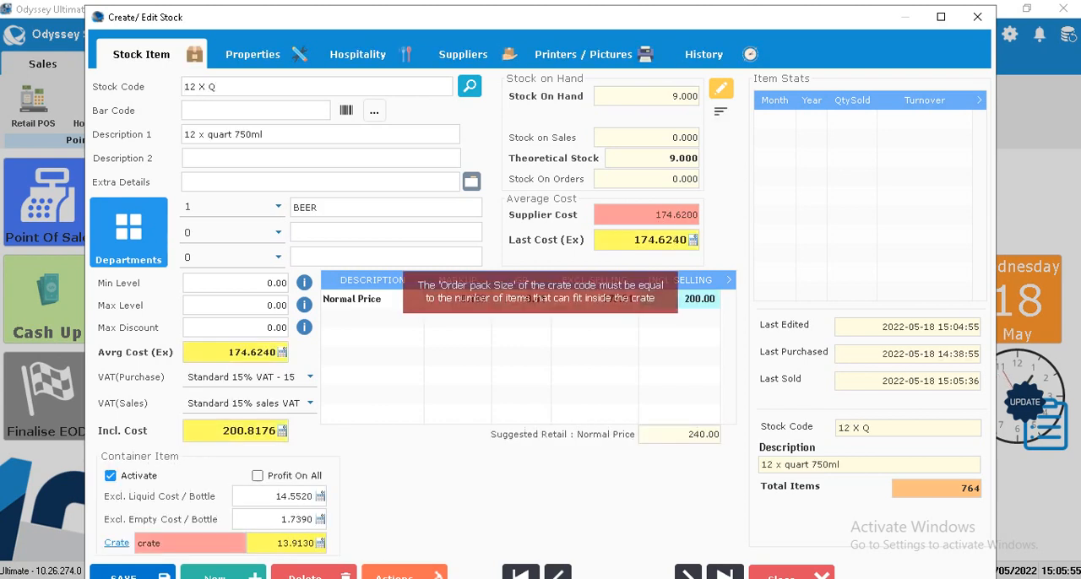
pyautogui.doubleClick(684, 96)
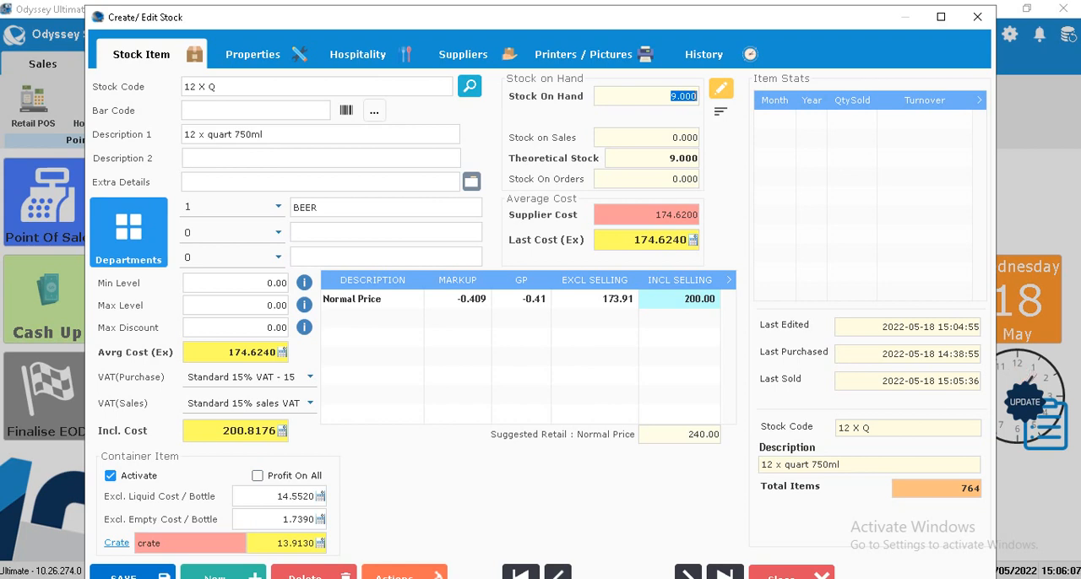
# Step: Load the CRATE stock item and check its stock on hand
pyautogui.click(200, 87)
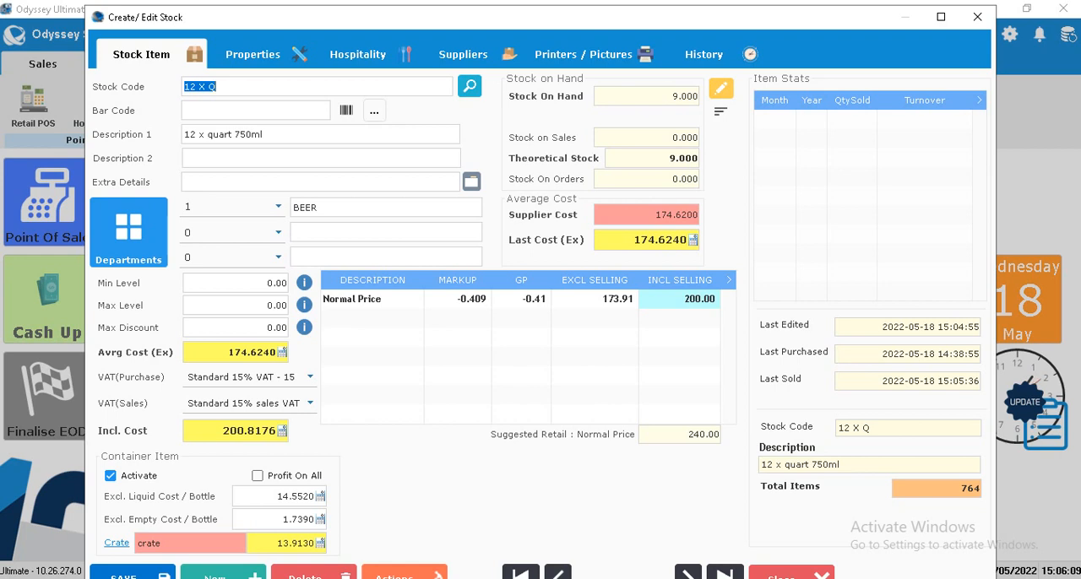
pyautogui.write('CRATE')
pyautogui.press('Return')
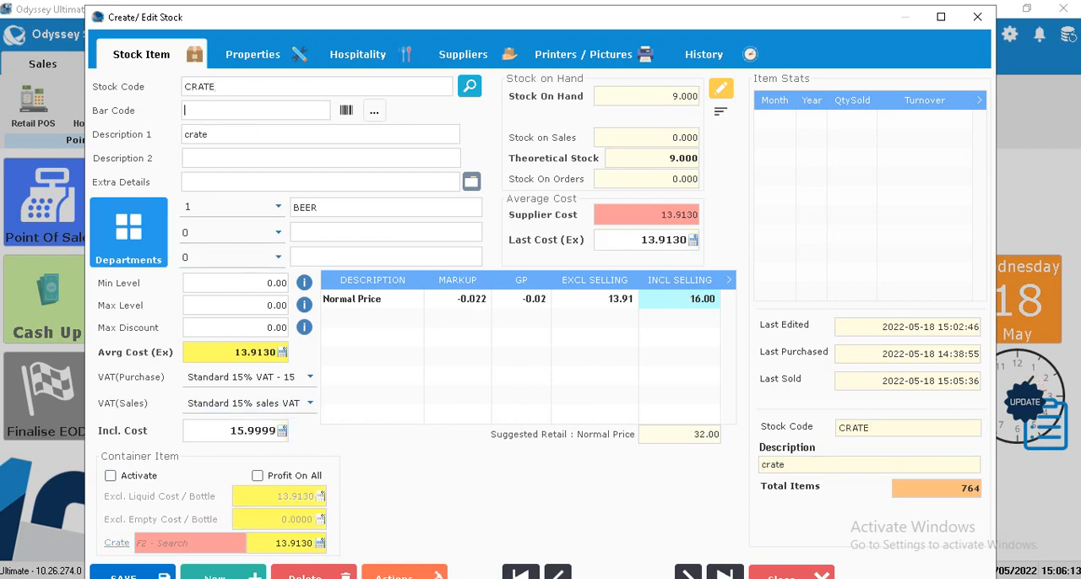
pyautogui.moveTo(669, 96); pyautogui.dragTo(699, 96)
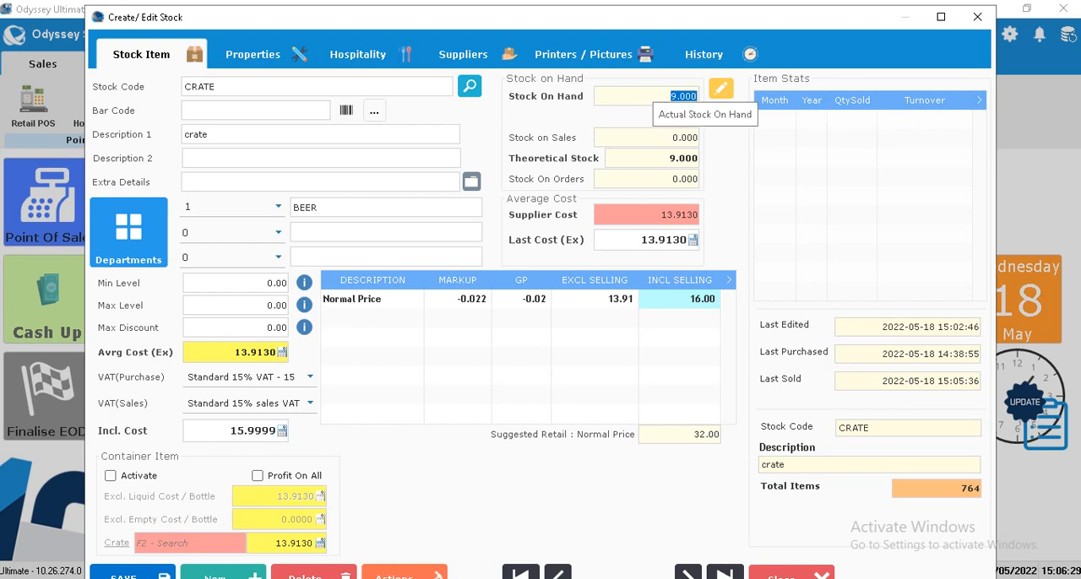
# Step: Load the 1 X Q stock item, check its stock on hand and close the stock editor
pyautogui.doubleClick(200, 87)
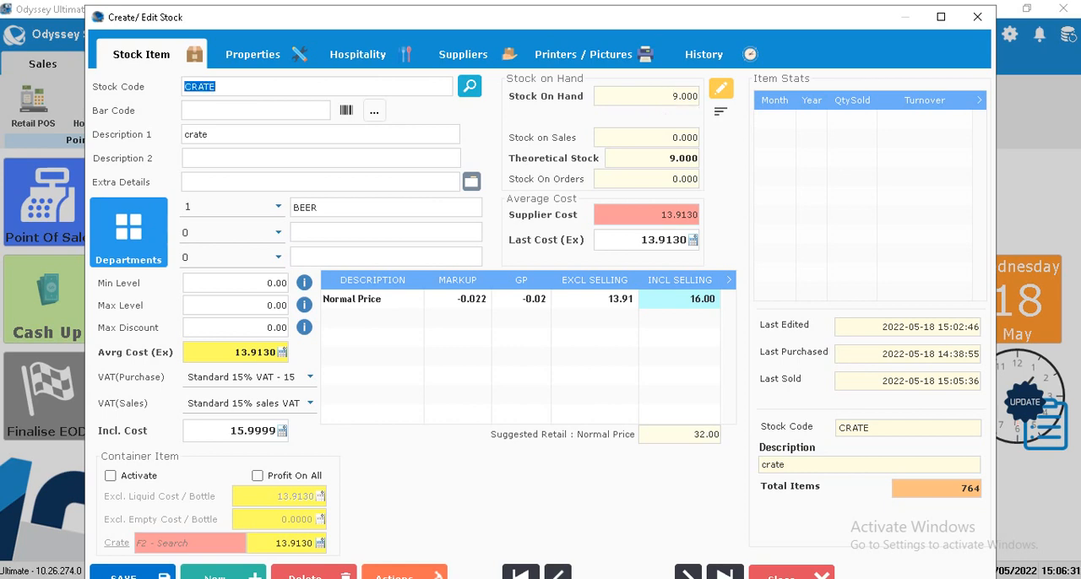
pyautogui.write('1 X')
pyautogui.write(' 12')
pyautogui.press('BackSpace')
pyautogui.press('BackSpace')
pyautogui.write('Q')
pyautogui.press('Return')
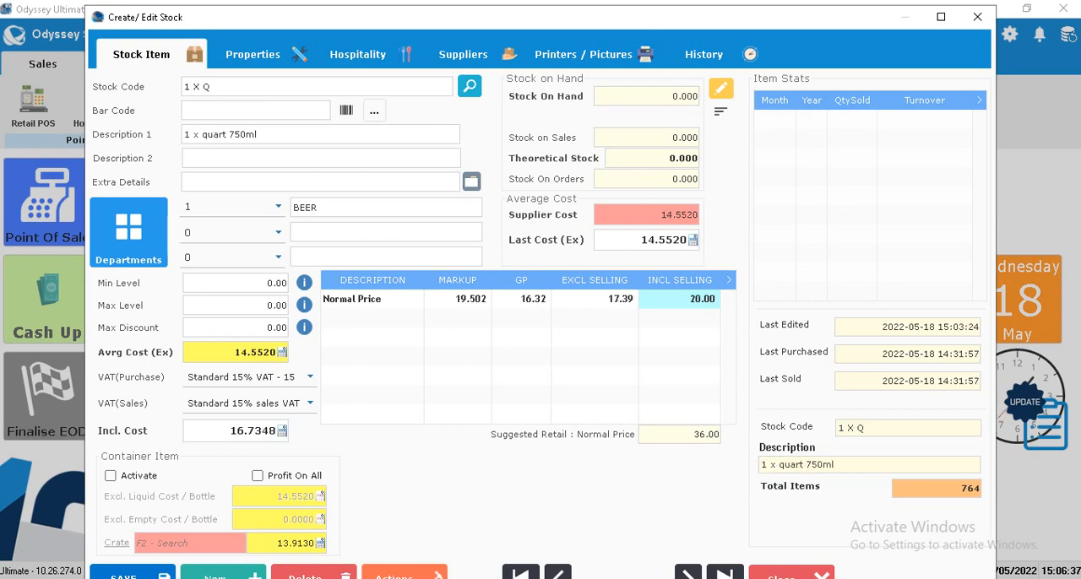
pyautogui.doubleClick(684, 96)
pyautogui.click(977, 17)
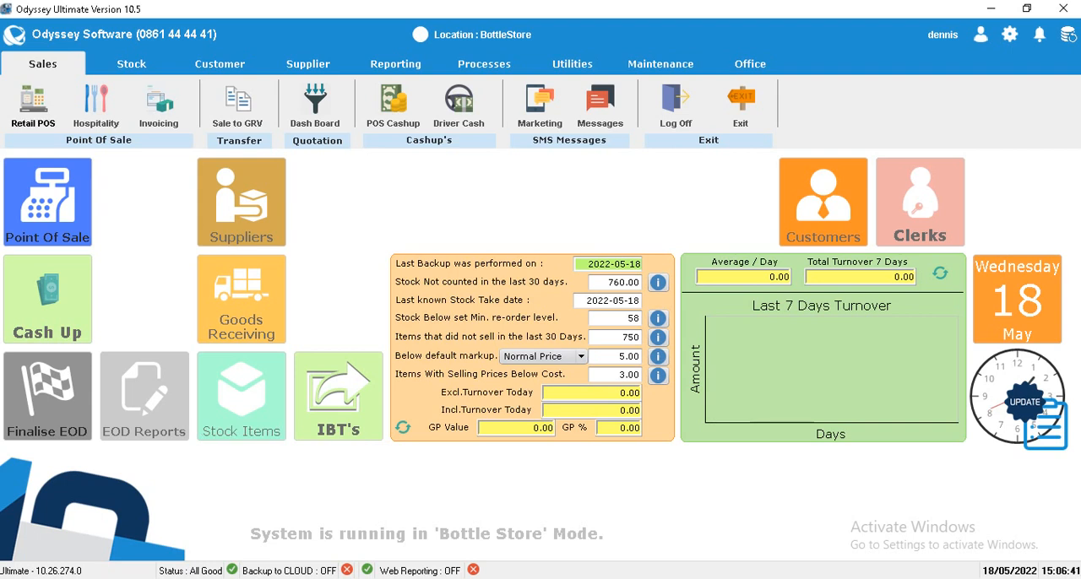
pyautogui.click(33, 105)
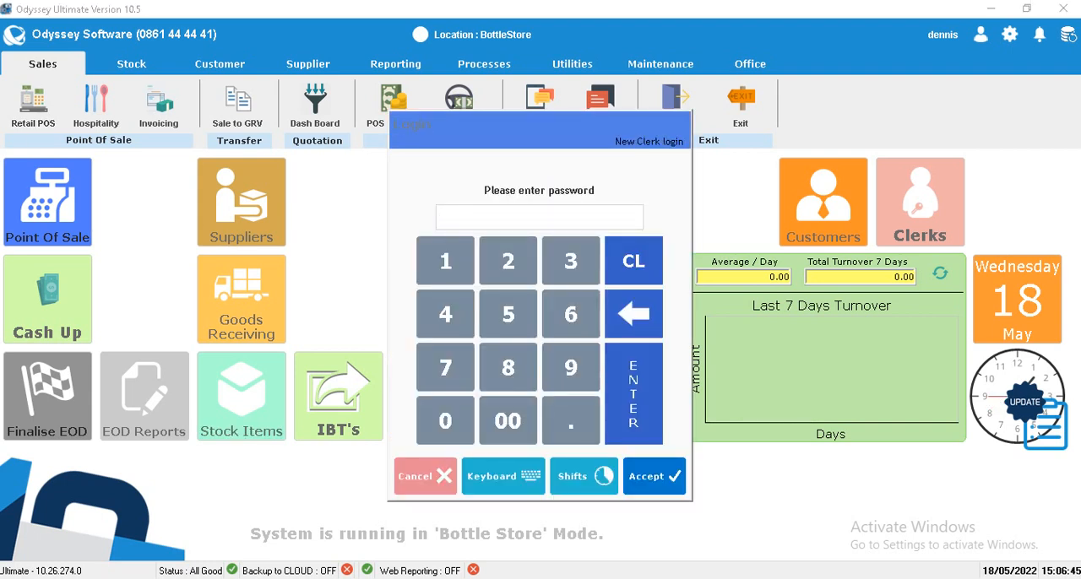
pyautogui.click(425, 477)
pyautogui.press('Return')
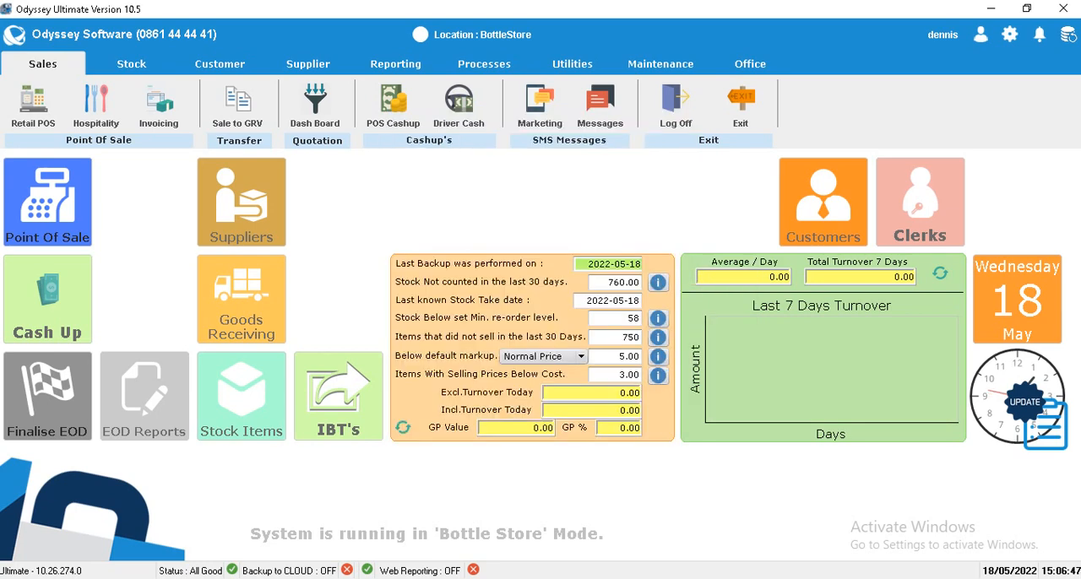
# Step: Create a new goods received voucher for supplier 001 DISTELL and fill in its reference with the person's name
pyautogui.click(240, 299)
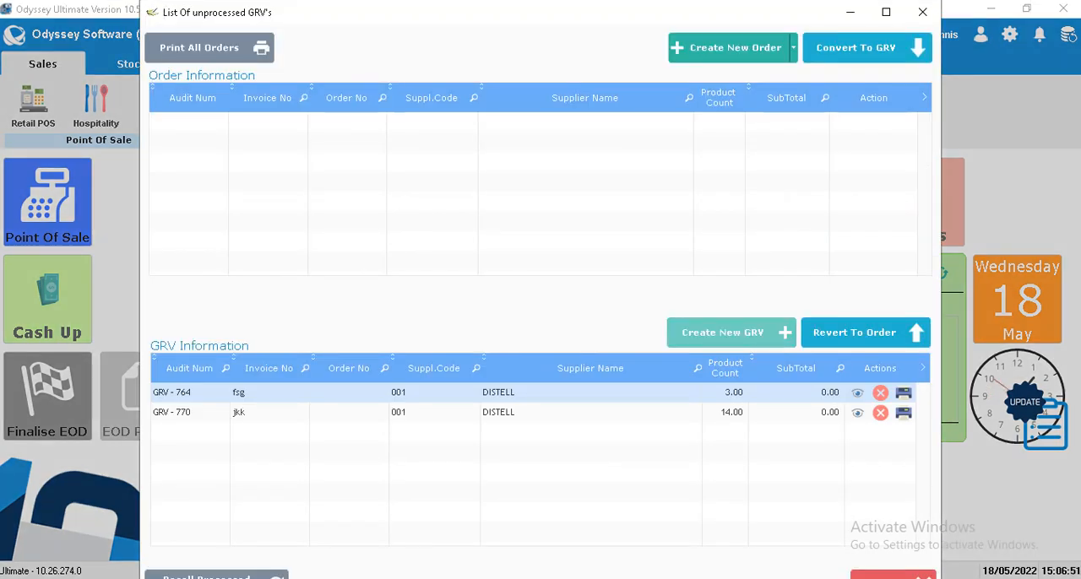
pyautogui.click(722, 332)
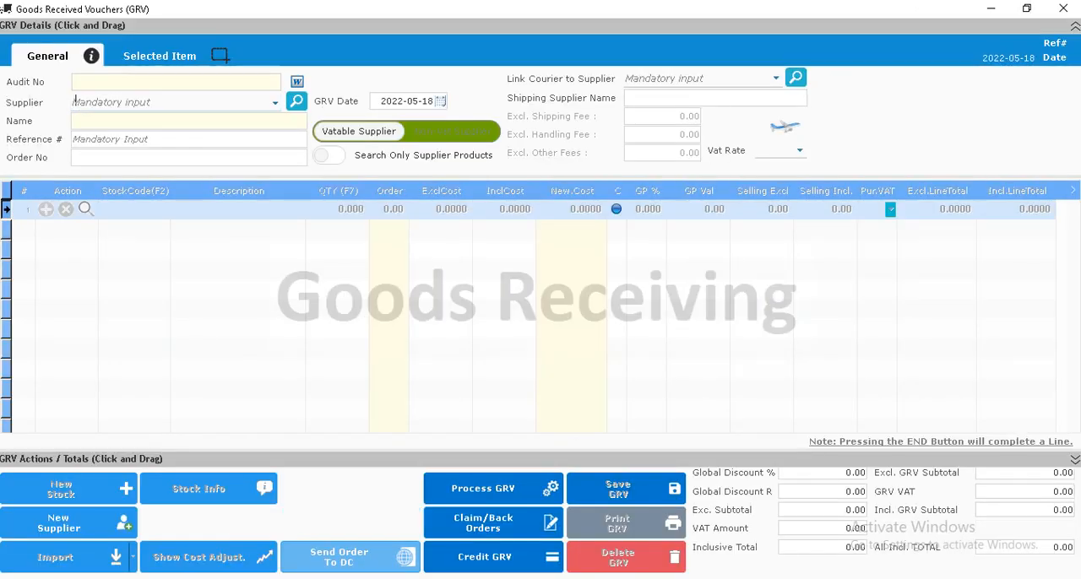
pyautogui.click(275, 102)
pyautogui.click(186, 149)
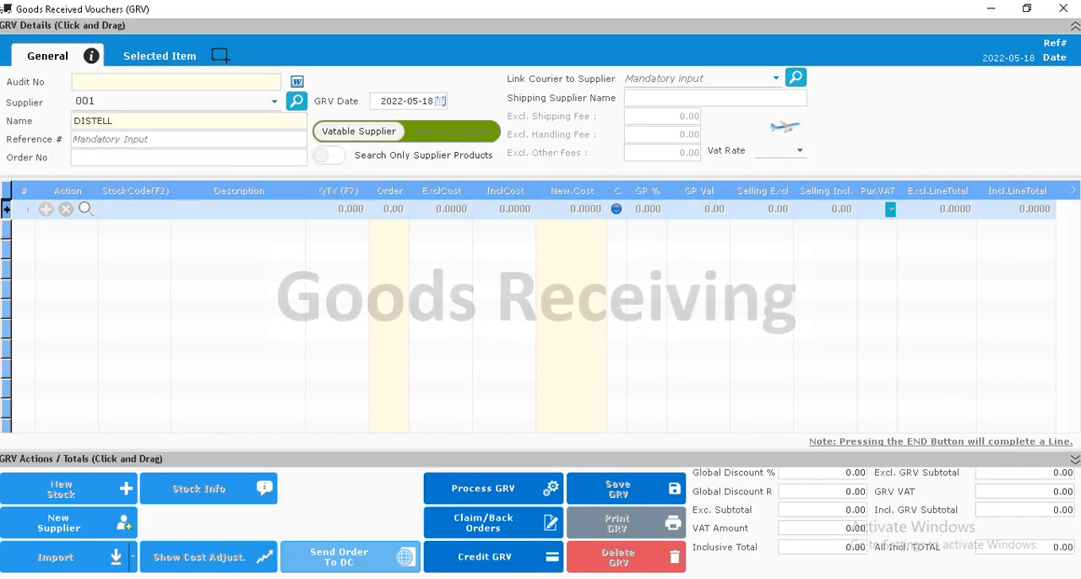
pyautogui.write('frans')
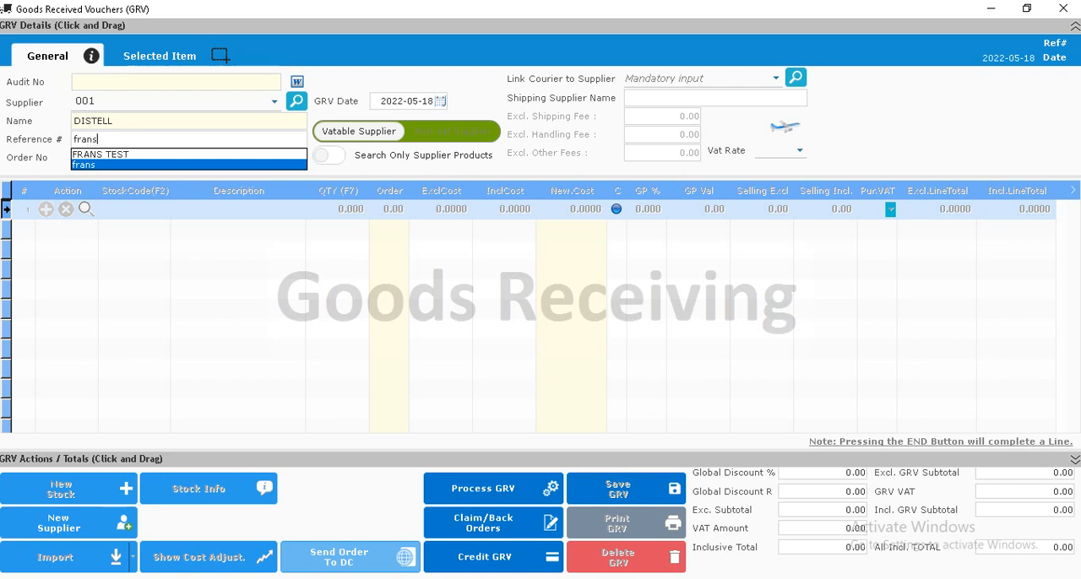
pyautogui.press('Return')
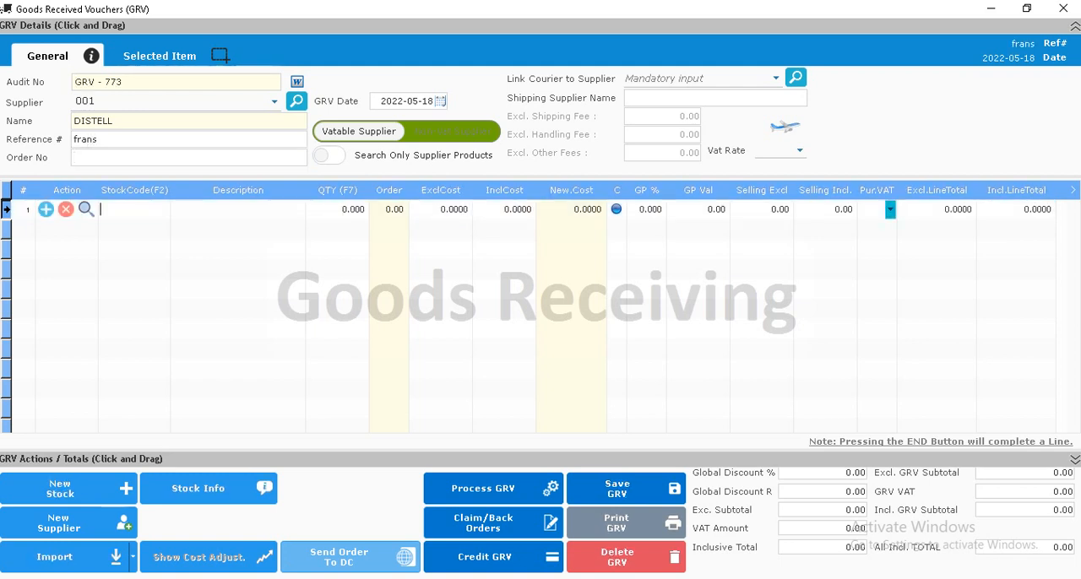
# Step: Add 12 X Q to the voucher and set the inclusive cost of its liquid line to 174.62
pyautogui.write('12 x q')
pyautogui.press('Return')
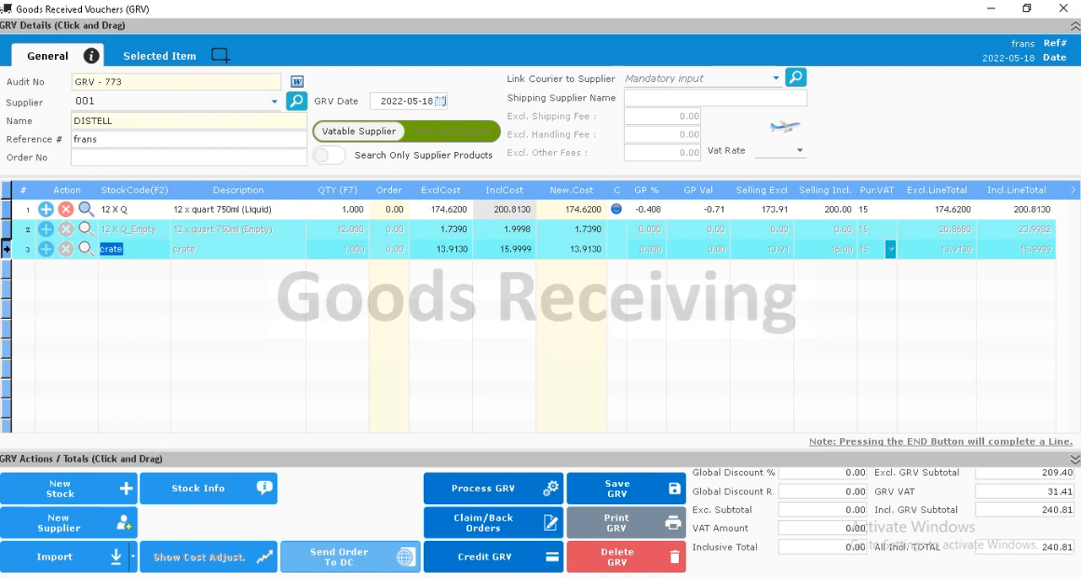
pyautogui.click(505, 209)
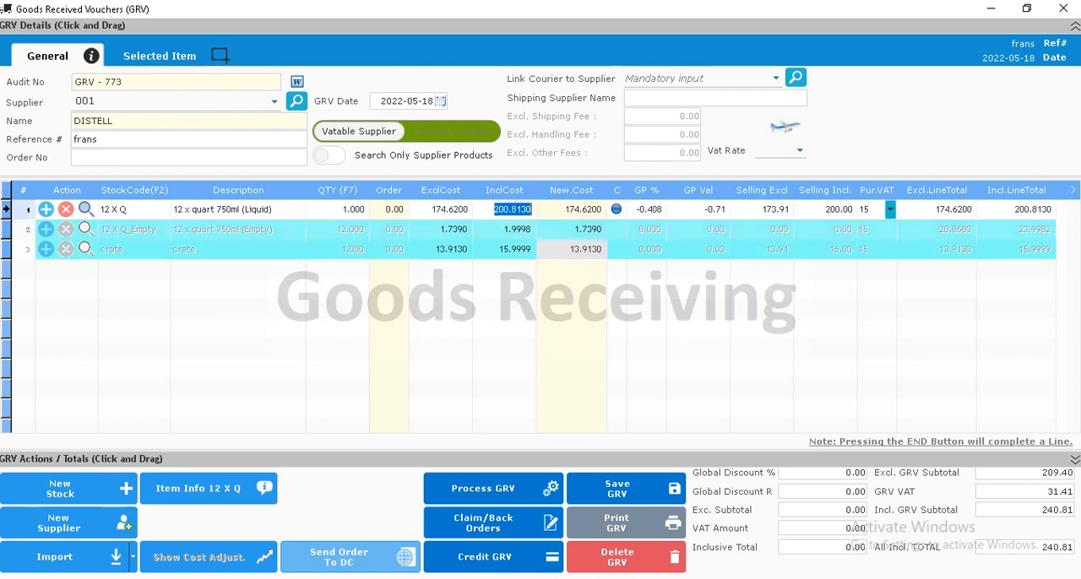
pyautogui.write('17')
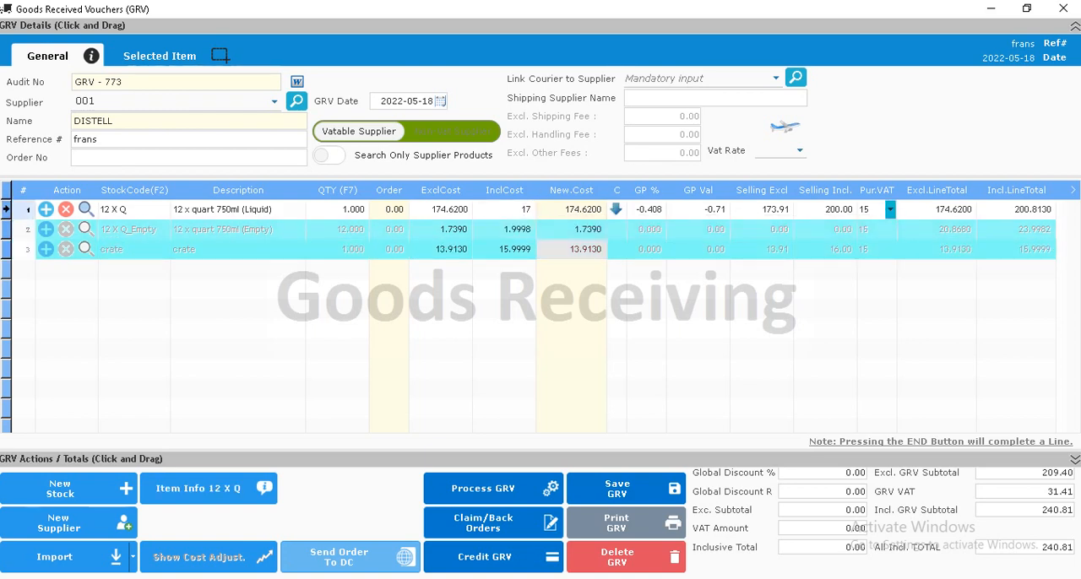
pyautogui.write('4.62')
pyautogui.press('Tab')
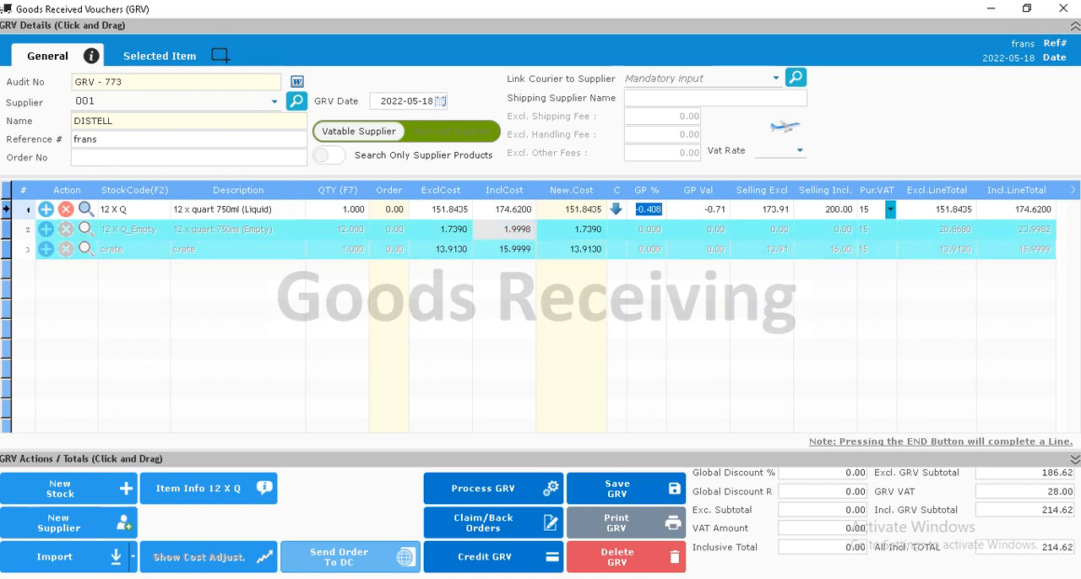
# Step: Set the inclusive cost of the 12 X Q_Empty line to 2 and of the crate line to 16
pyautogui.click(510, 229)
pyautogui.write('2')
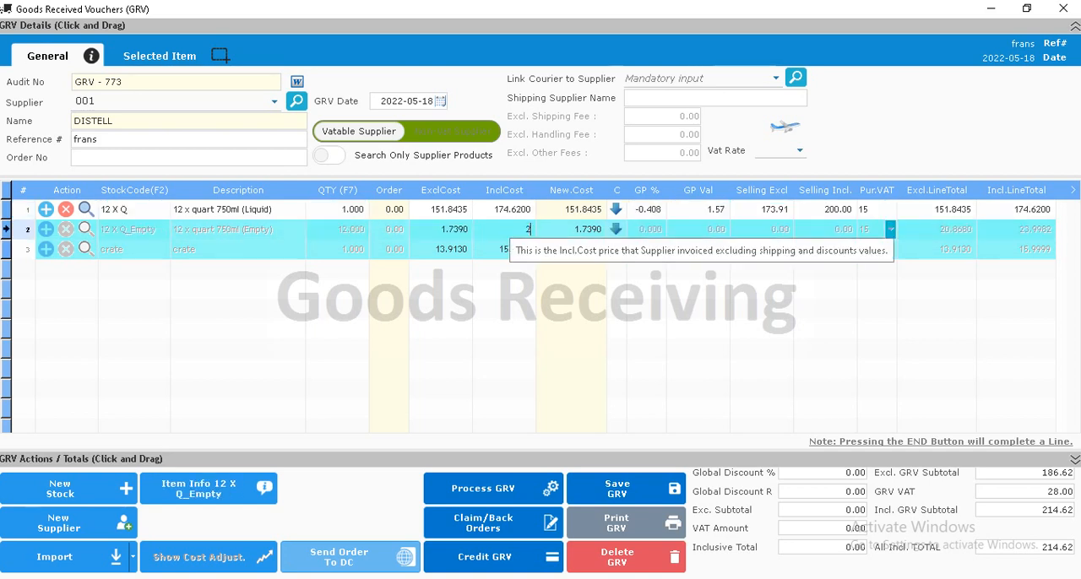
pyautogui.press('Return')
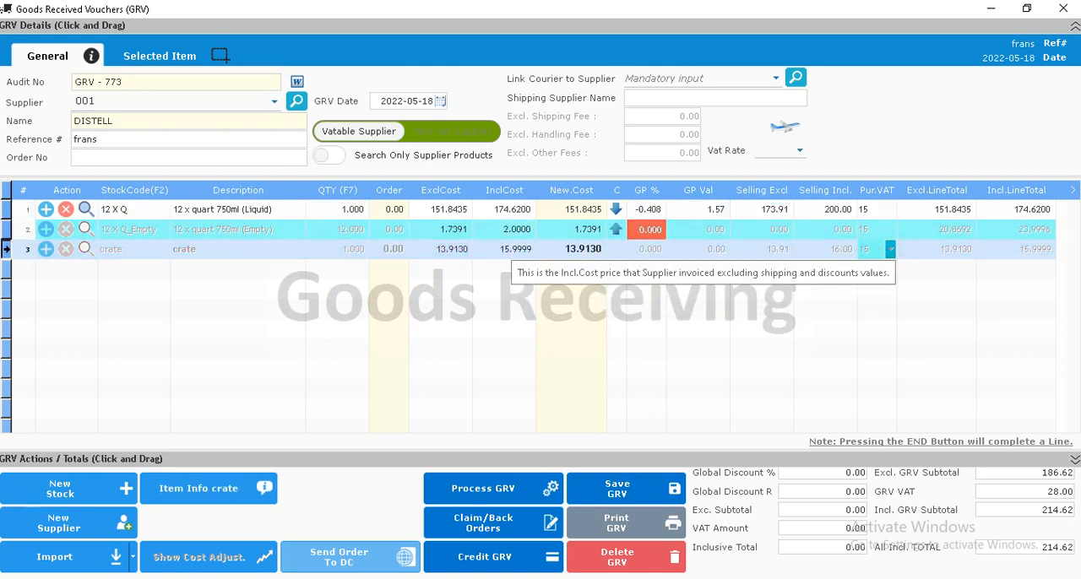
pyautogui.click(511, 246)
pyautogui.write('16')
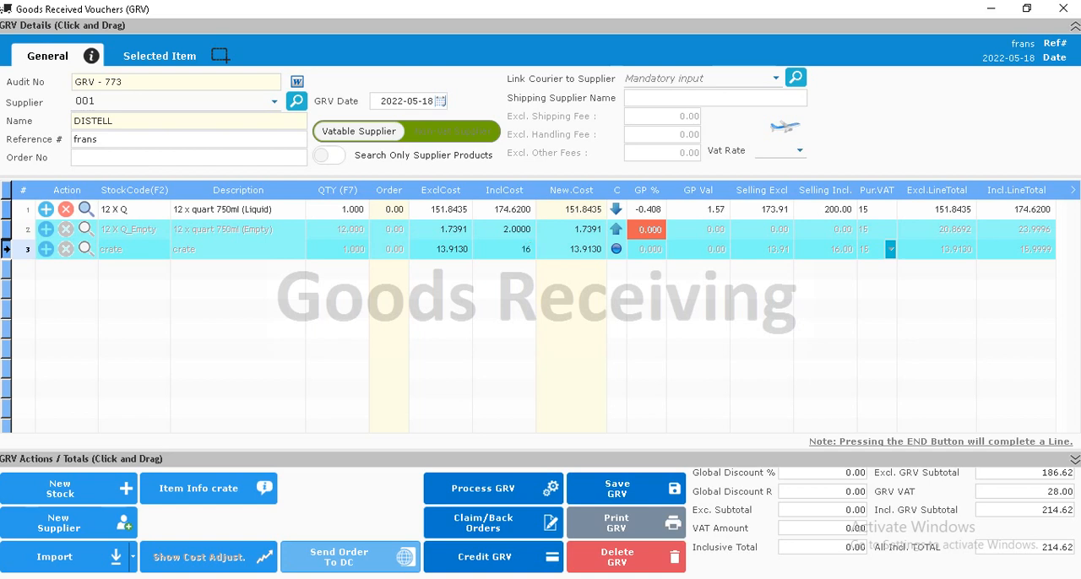
pyautogui.press('Return')
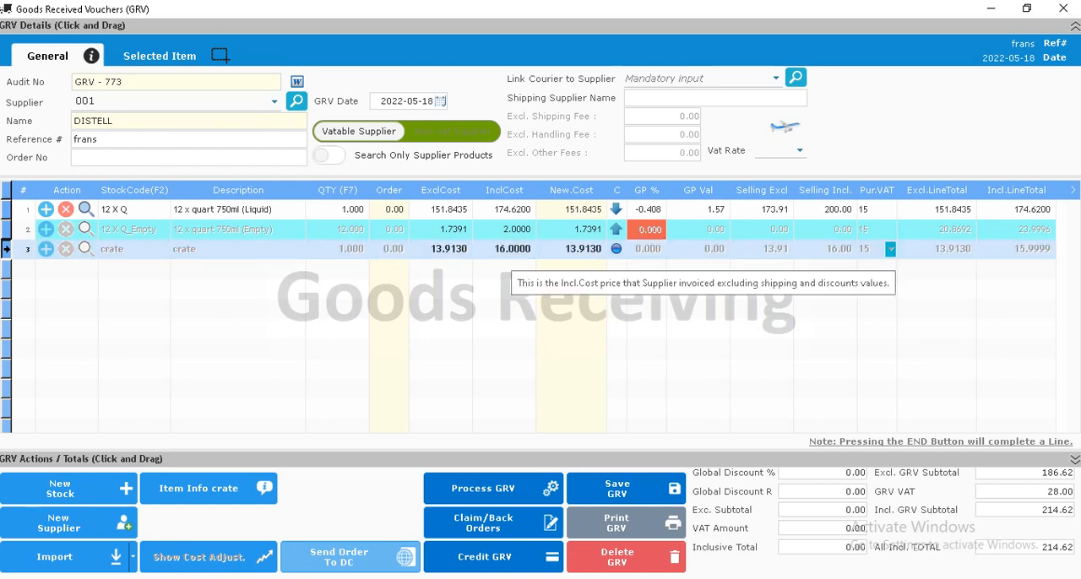
# Step: Set the received quantity of 12 X Q to 10 and check its inclusive line total and cost
pyautogui.click(363, 211)
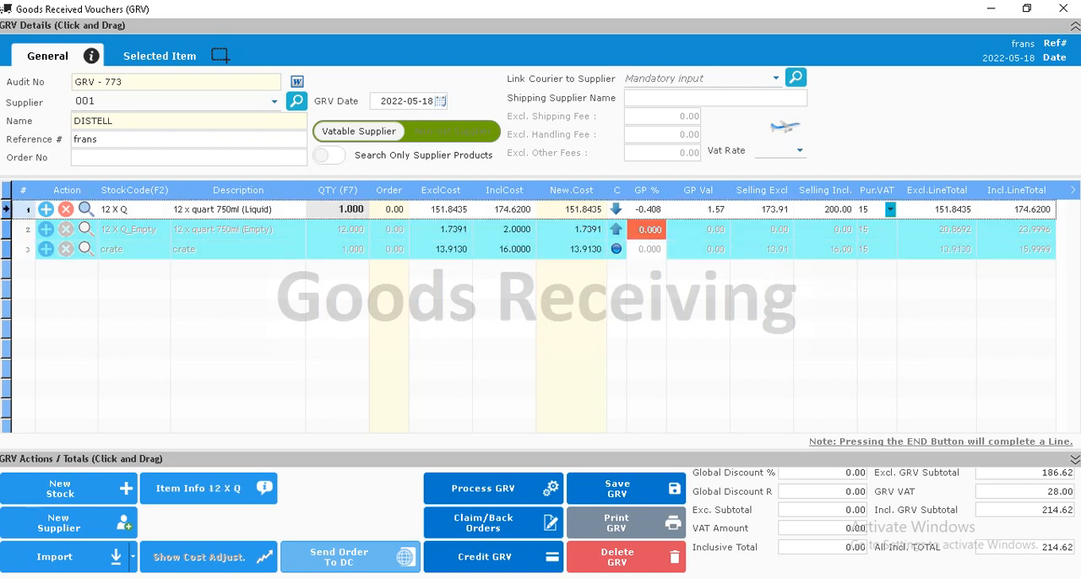
pyautogui.click(351, 209)
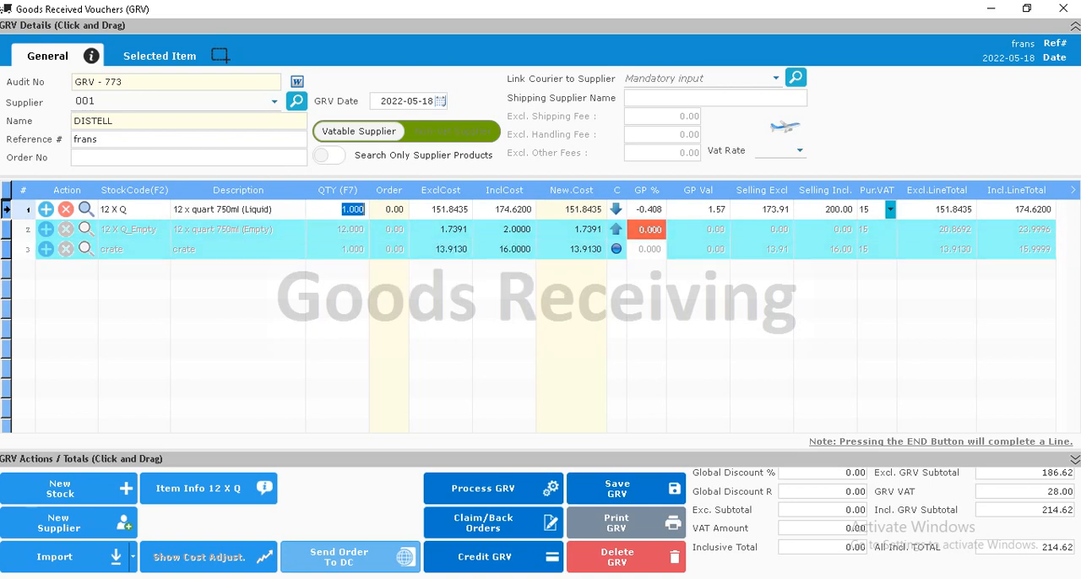
pyautogui.write('10')
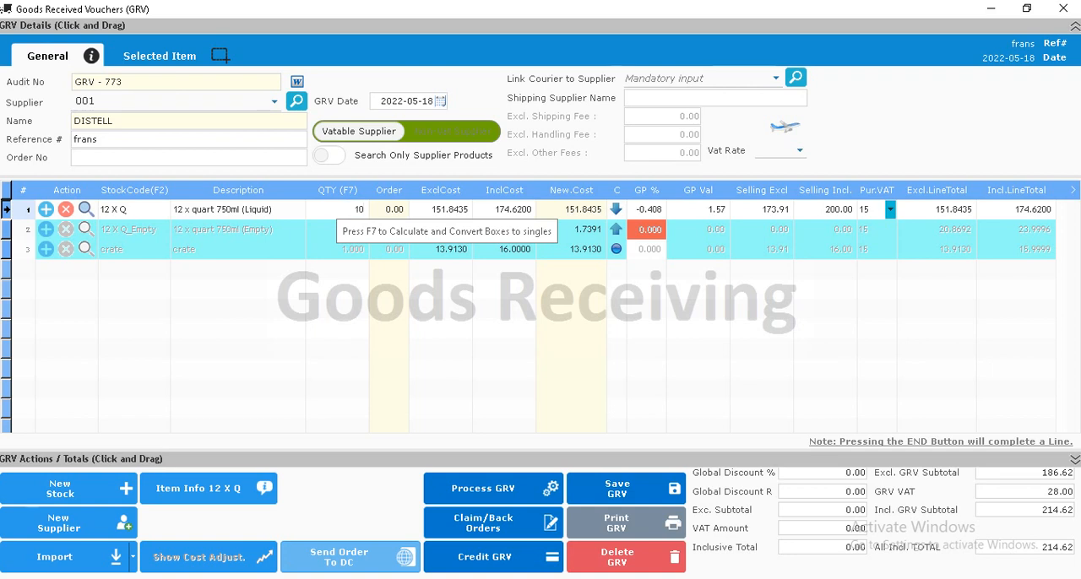
pyautogui.press('Tab')
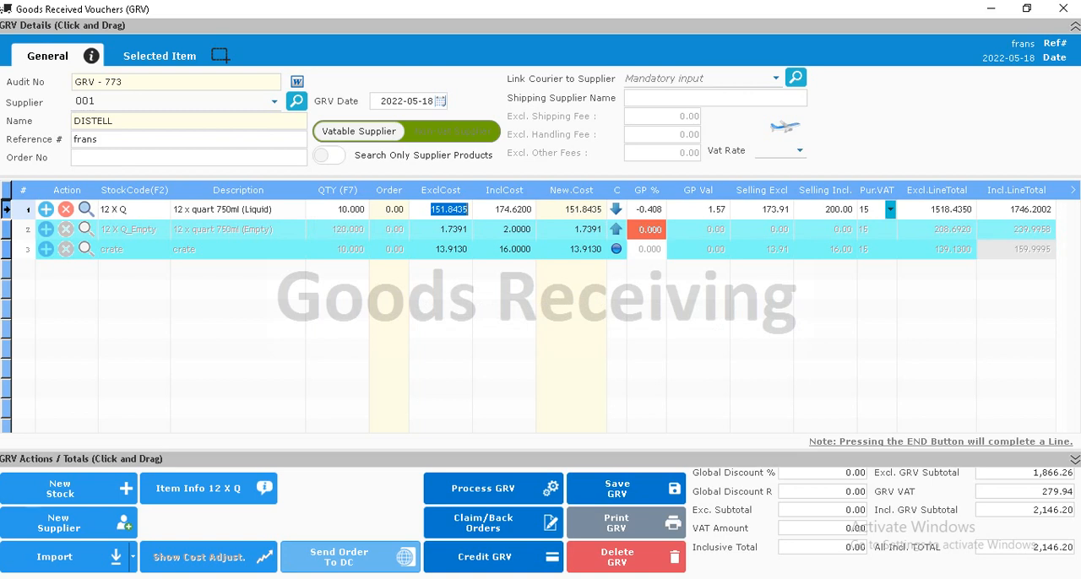
pyautogui.click(1029, 209)
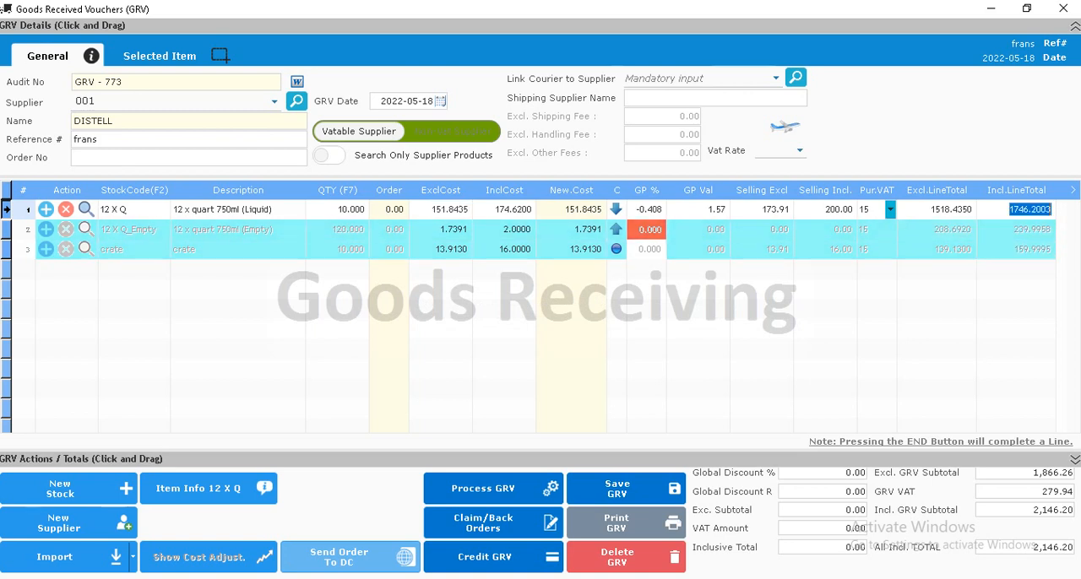
pyautogui.click(513, 209)
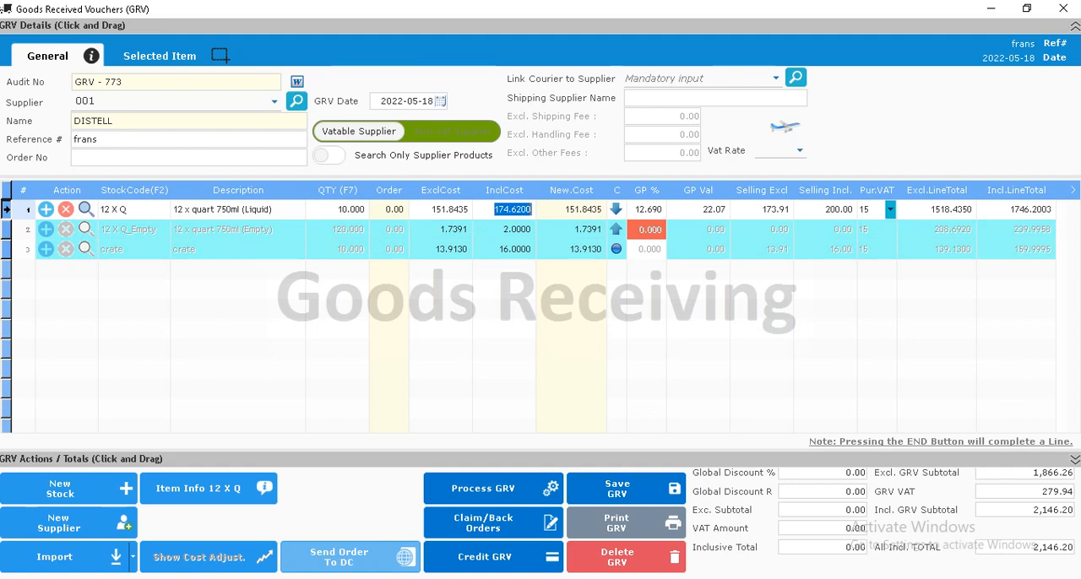
pyautogui.click(338, 209)
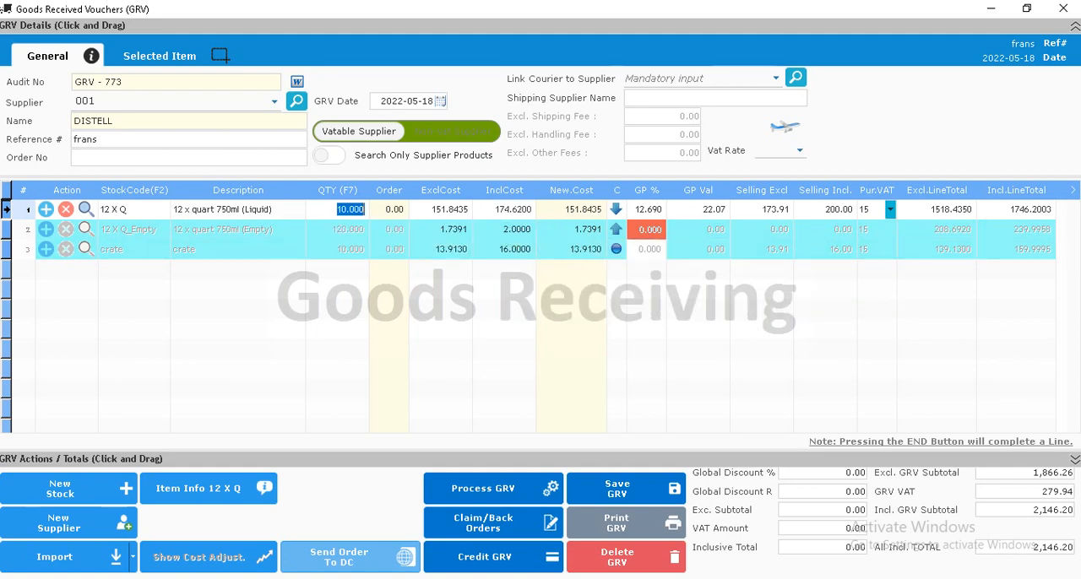
# Step: Process the goods received voucher, review its printout preview and close the preview
pyautogui.click(493, 488)
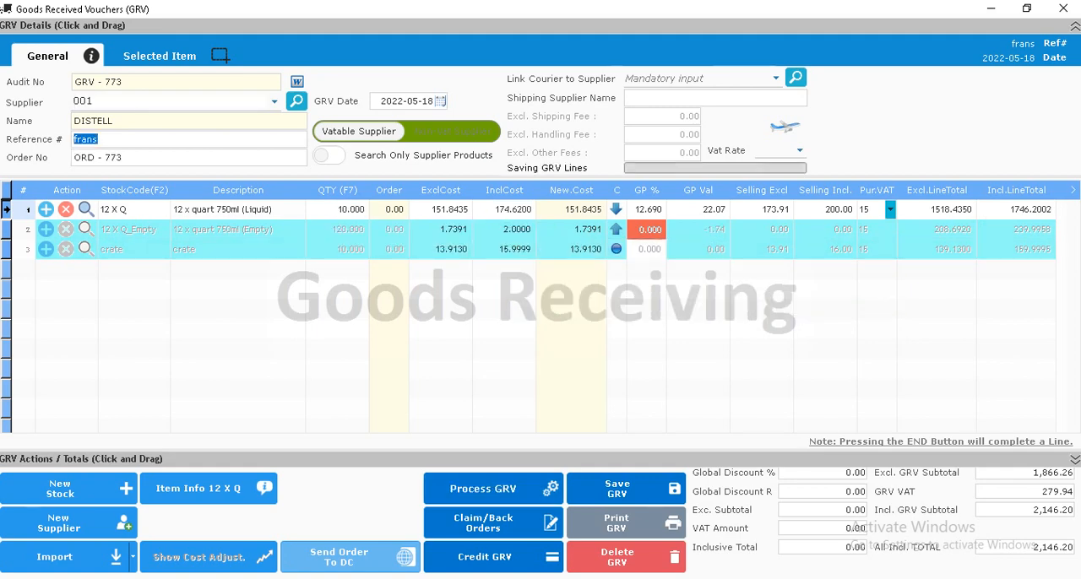
pyautogui.click(681, 340)
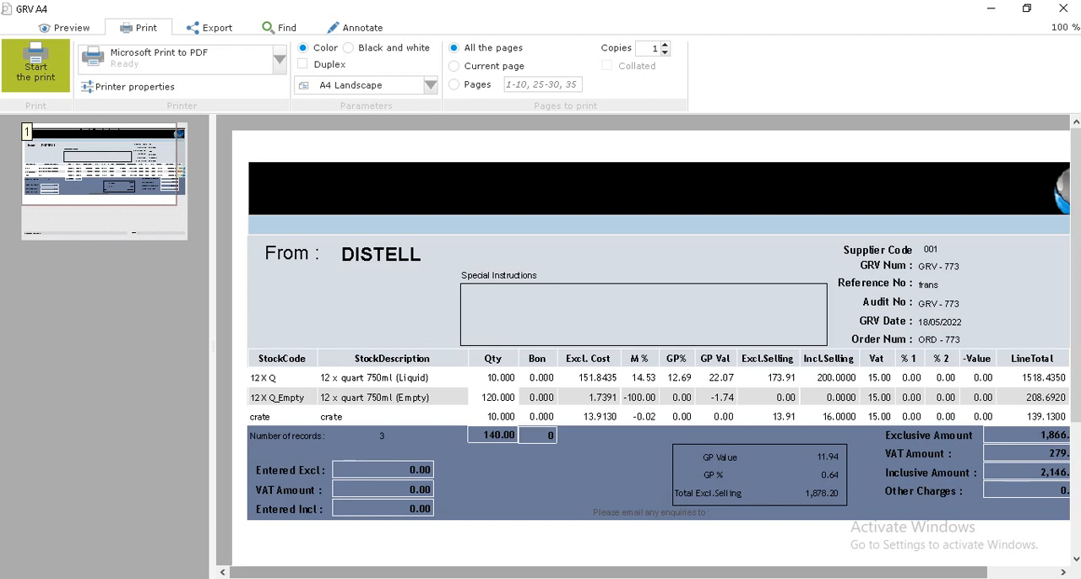
pyautogui.moveTo(607, 572)
pyautogui.mouseDown()
pyautogui.moveTo(679, 572)
pyautogui.moveTo(609, 573)
pyautogui.mouseUp()
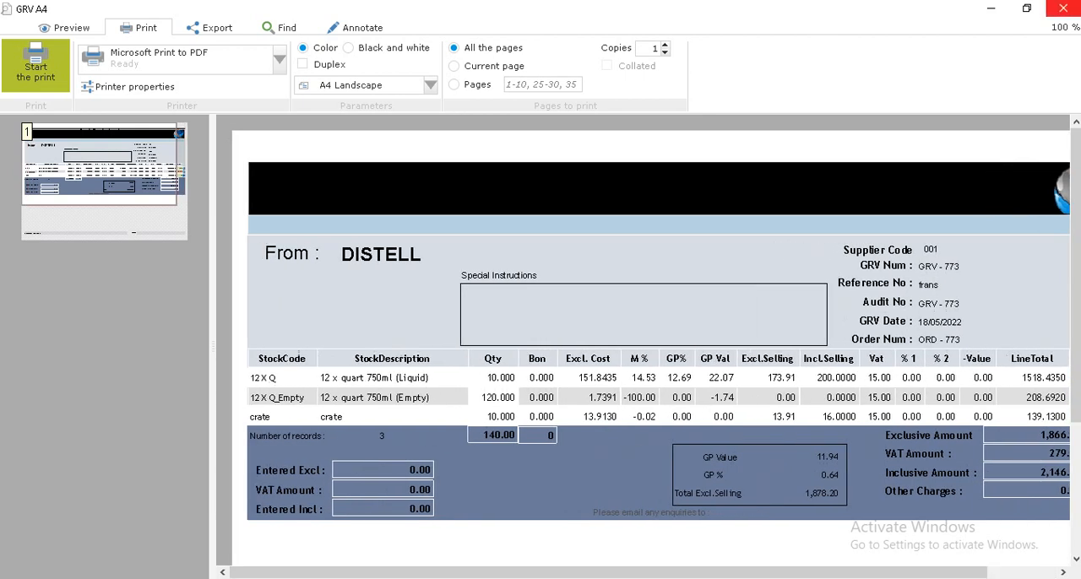
pyautogui.click(1062, 8)
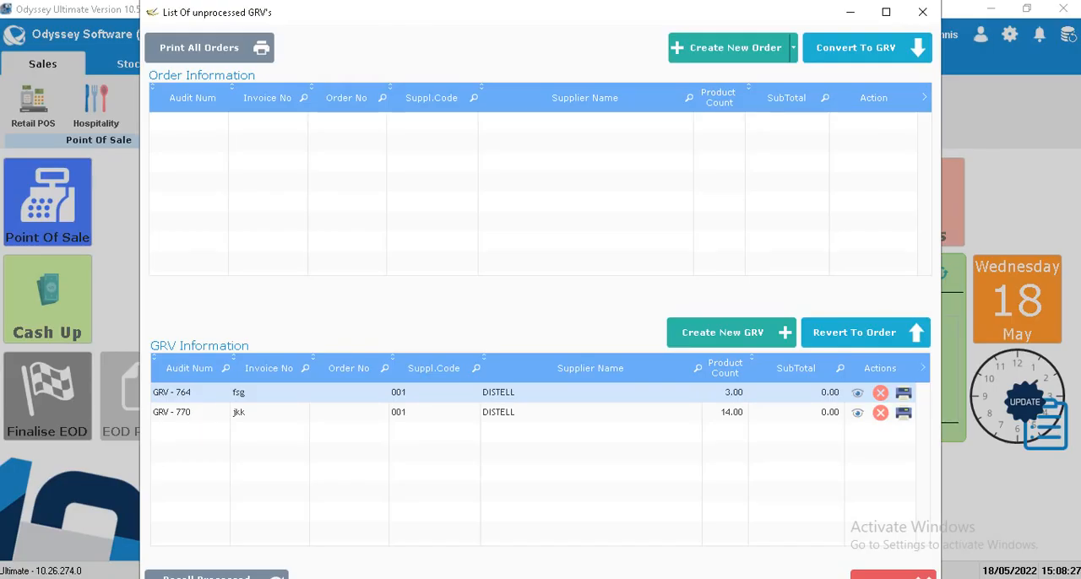
# Step: Close the list of unprocessed GRVs and load stock item 12 X Q for editing
pyautogui.click(922, 12)
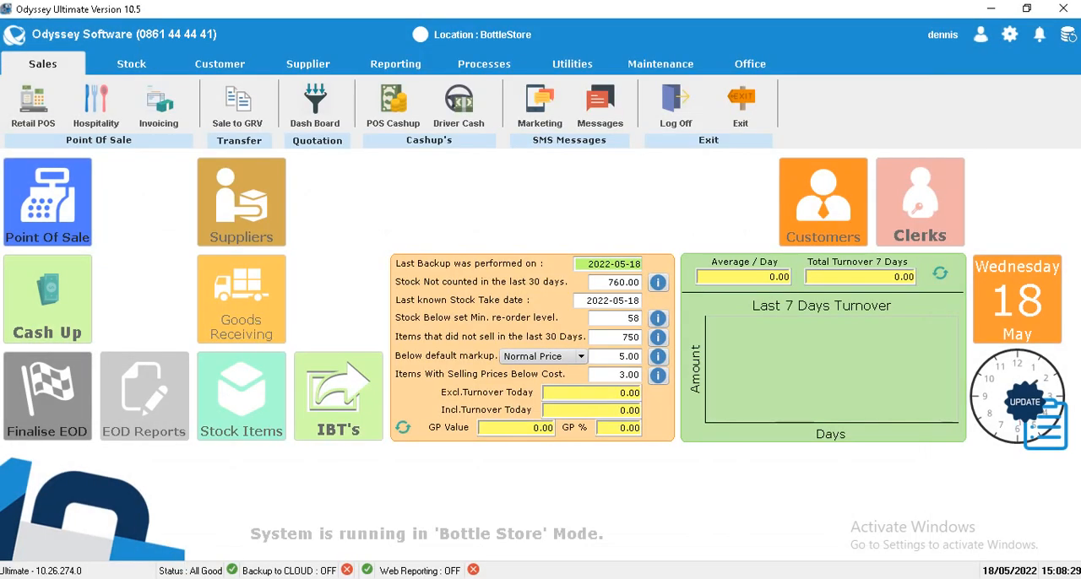
pyautogui.click(241, 396)
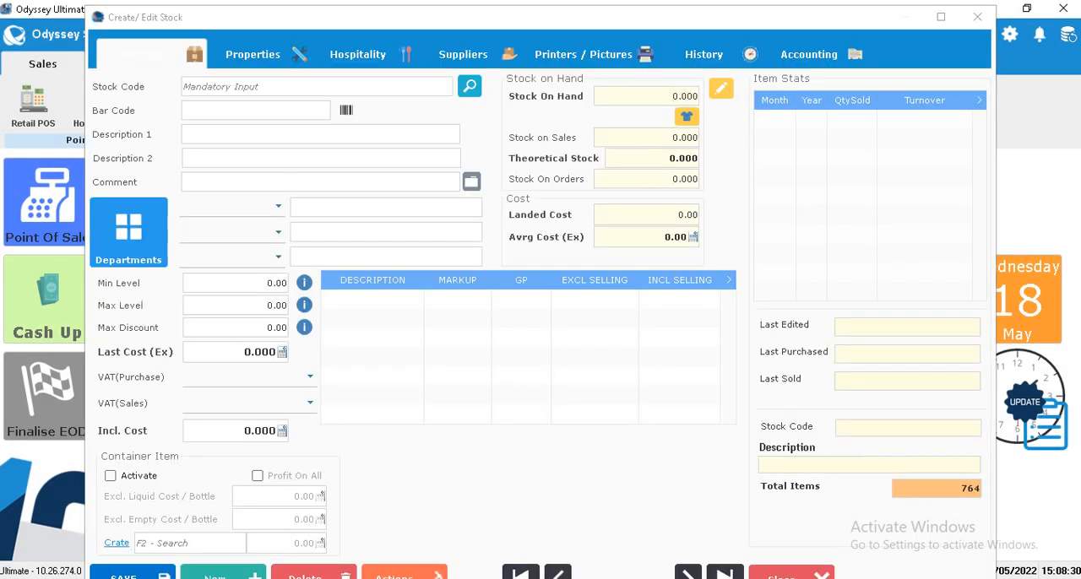
pyautogui.write('12 X Q')
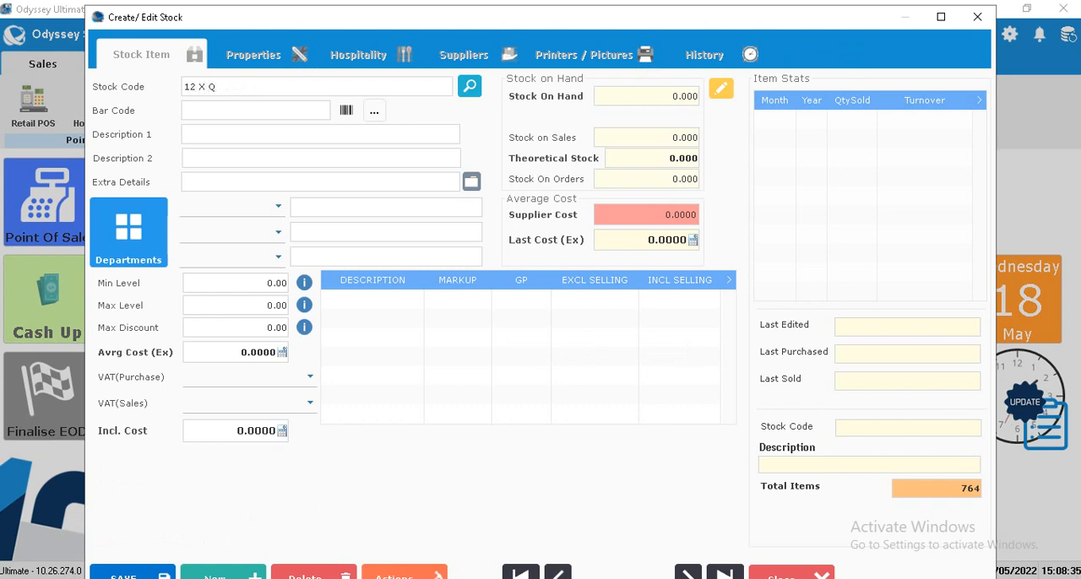
pyautogui.press('Tab')
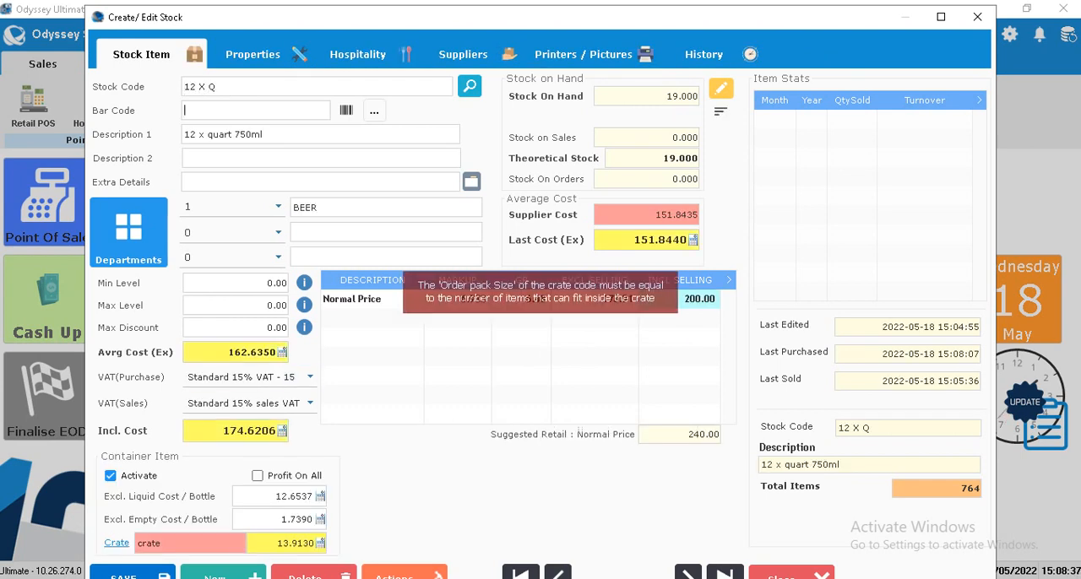
# Step: Examine the exclusive average cost of 12 X Q and confirm the field to recalculate the inclusive cost
pyautogui.click(225, 352)
pyautogui.moveTo(226, 352); pyautogui.dragTo(275, 352)
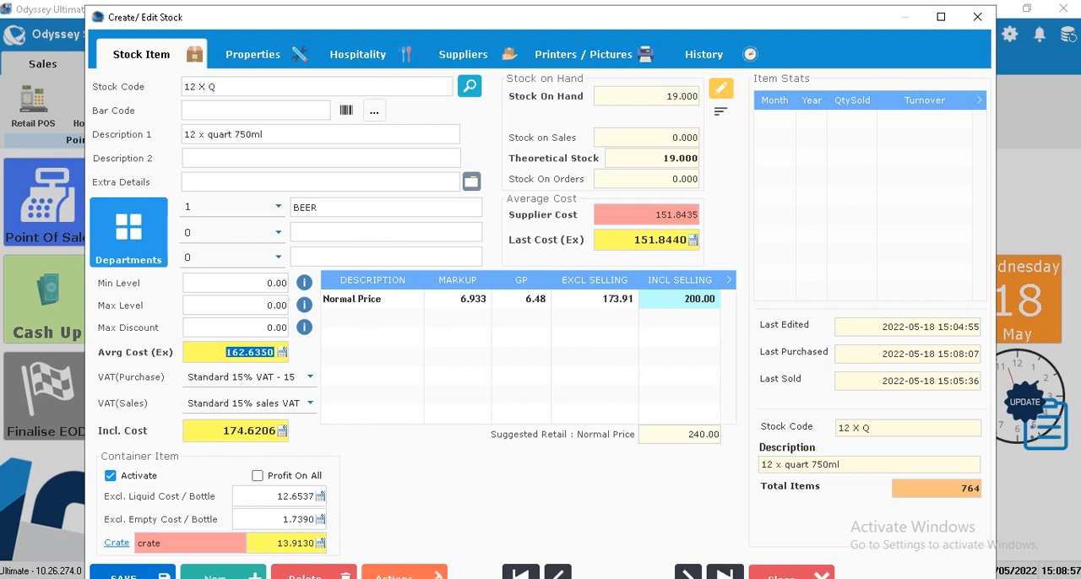
pyautogui.press('Return')
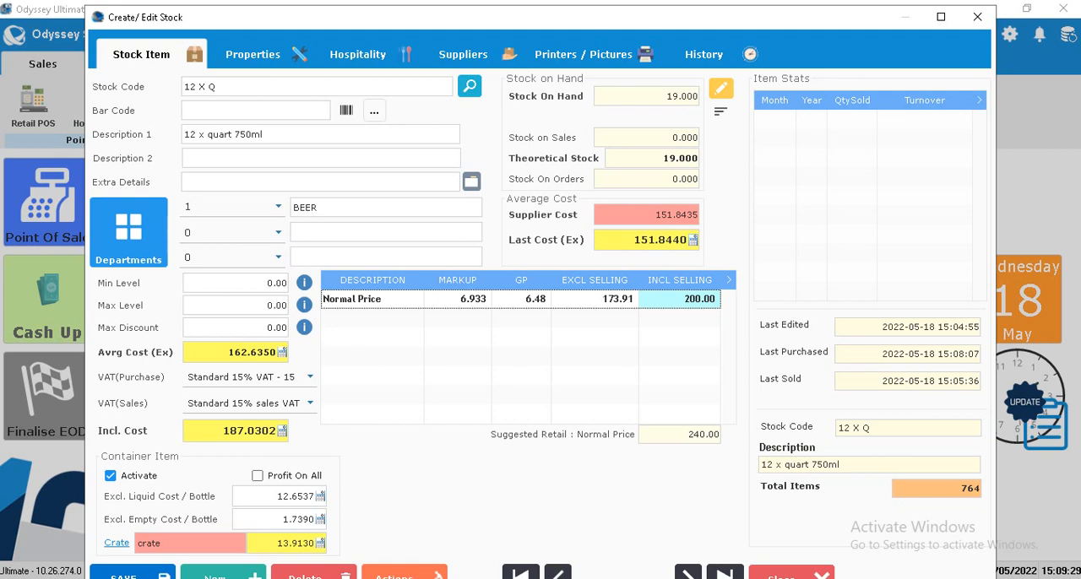
# Step: Check the sold size, order size and linked refer codes in the properties of 12 X Q, and save the stock item
pyautogui.click(253, 55)
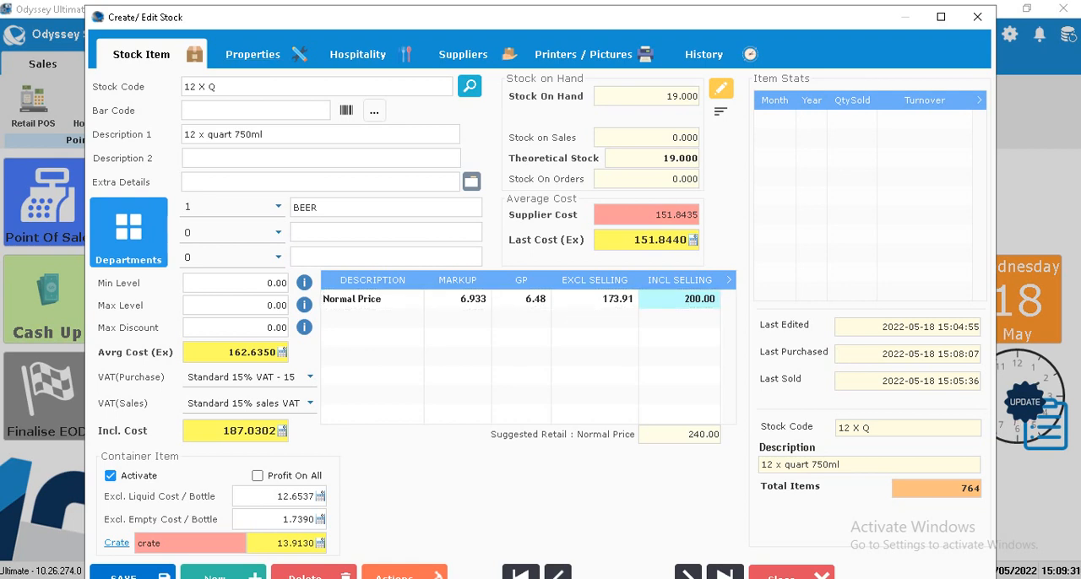
pyautogui.click(199, 347)
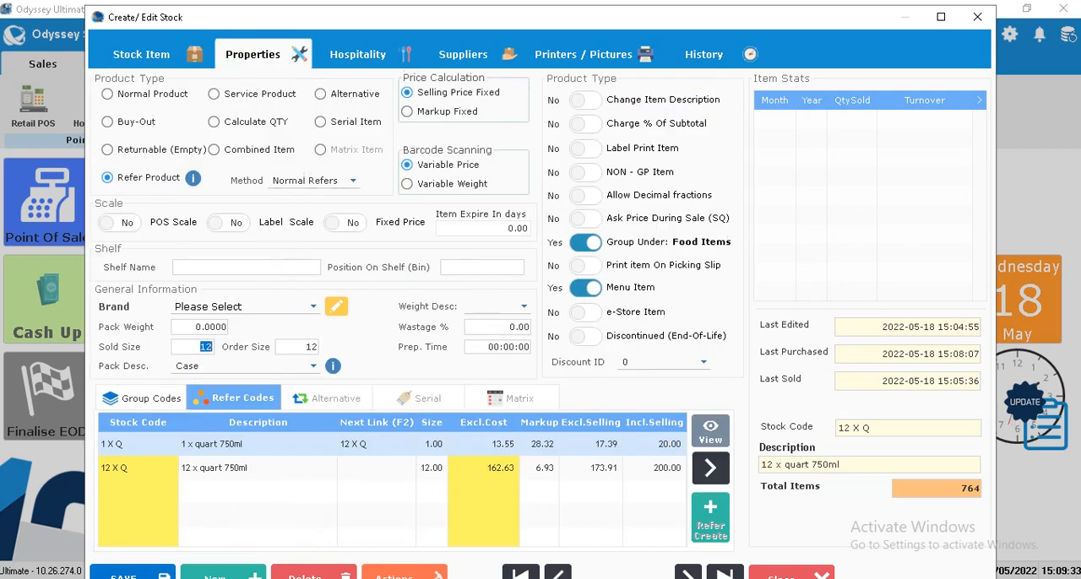
pyautogui.click(309, 347)
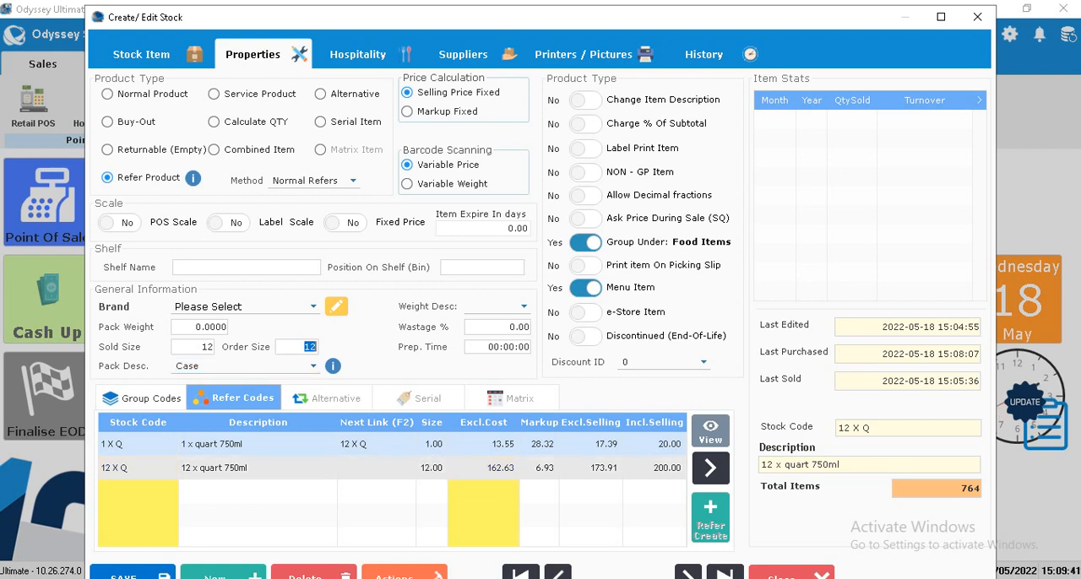
pyautogui.click(429, 469)
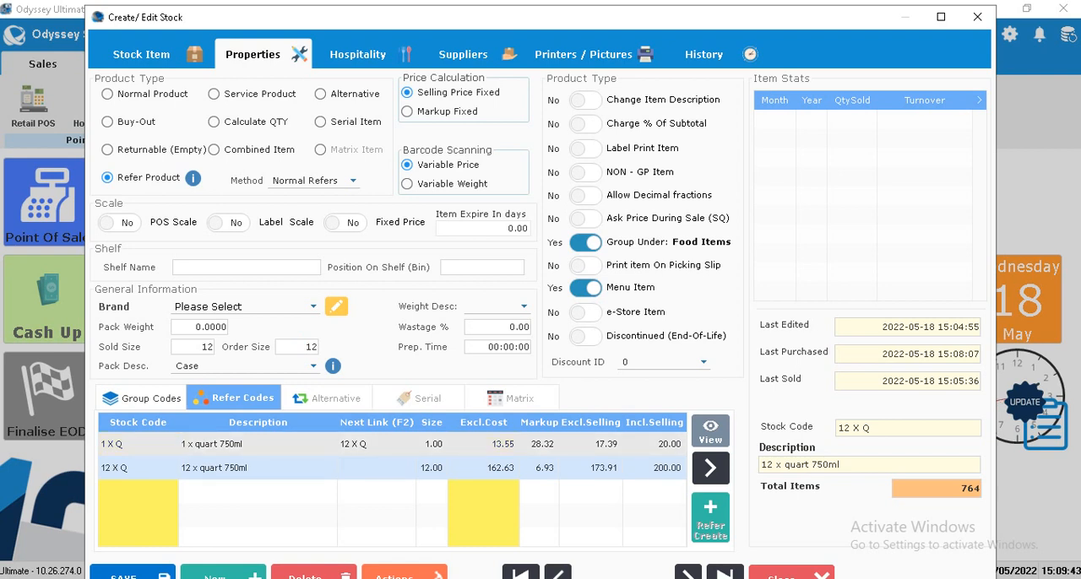
pyautogui.click(429, 445)
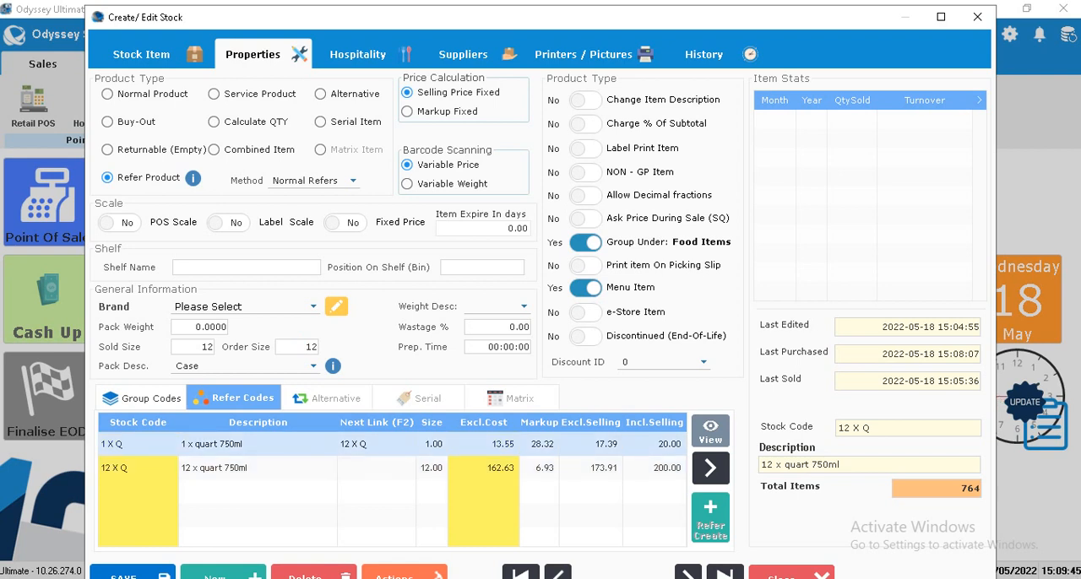
pyautogui.click(126, 574)
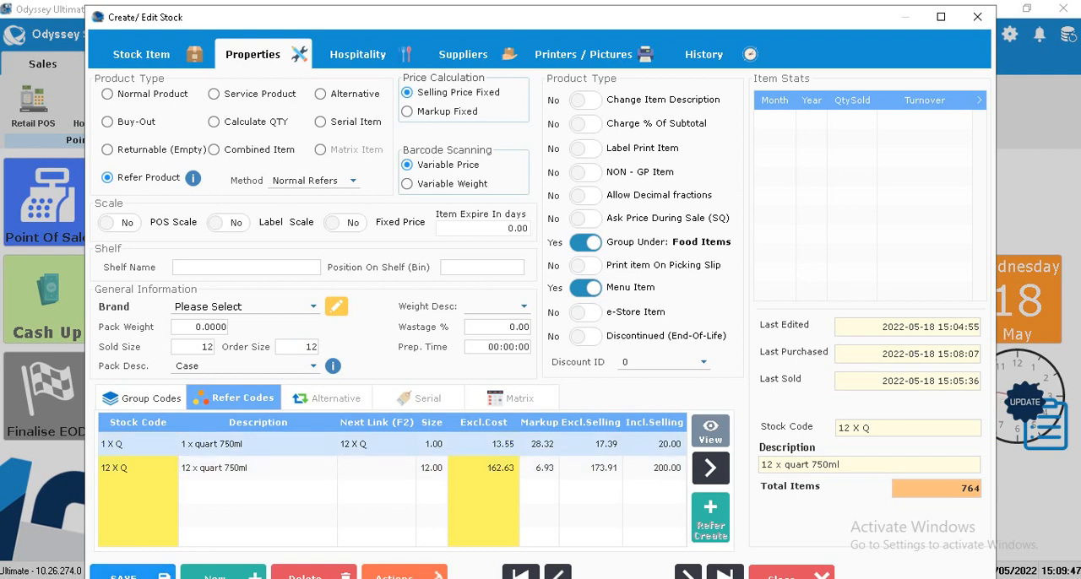